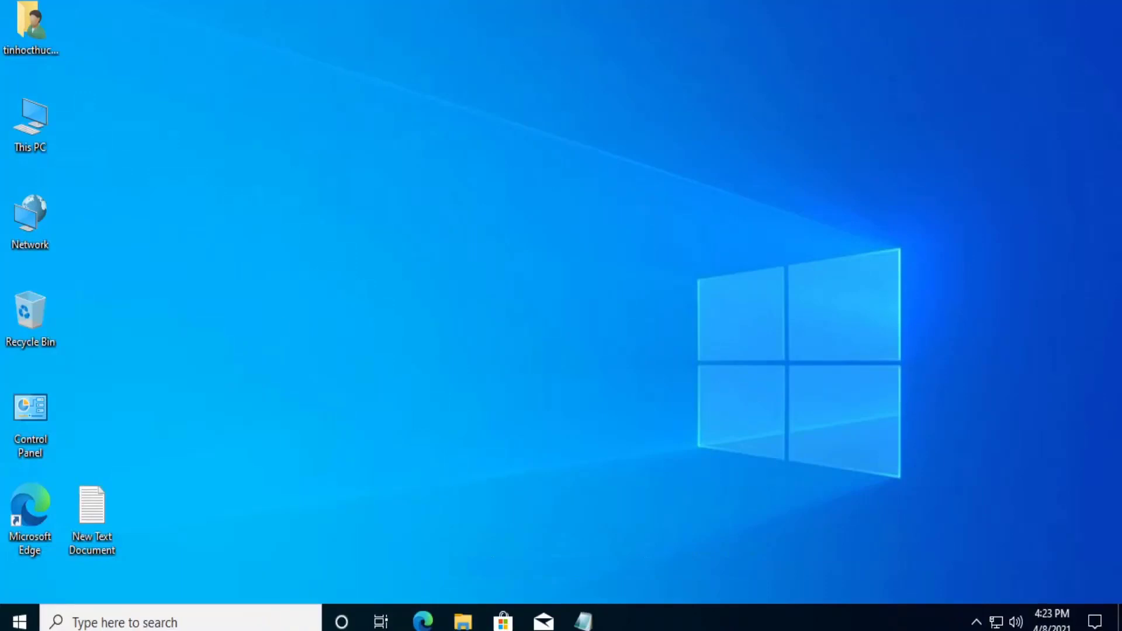
right_click(275, 316)
left_click(310, 375)
right_click(241, 297)
left_click(280, 343)
Search Windows for "tas" and open Task Scheduler from the results
left_click(125, 618)
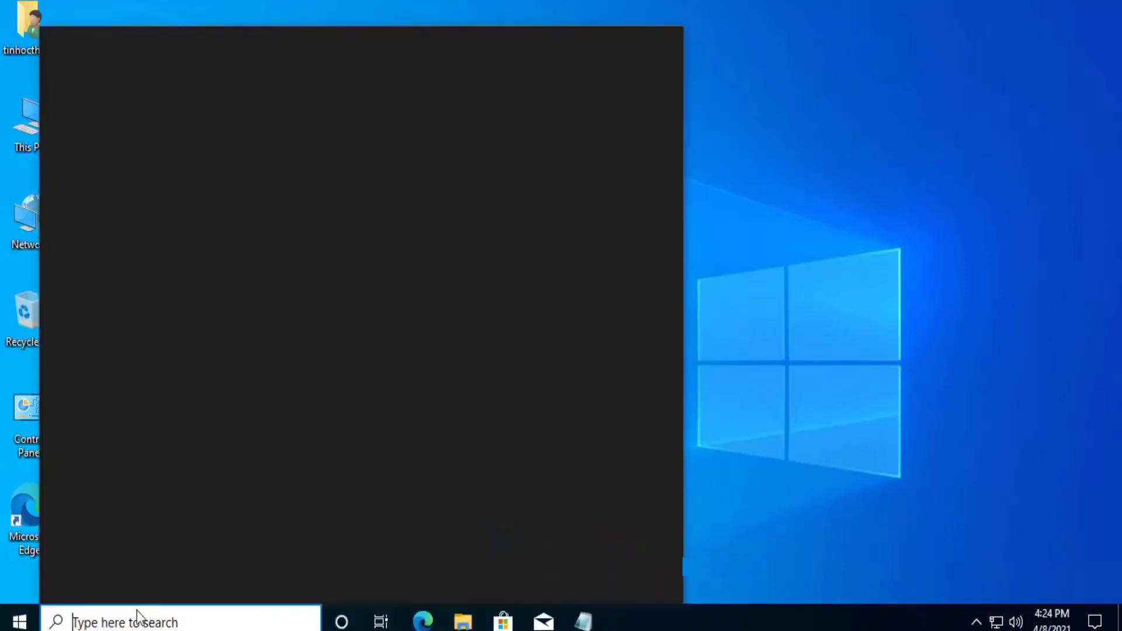
type("t")
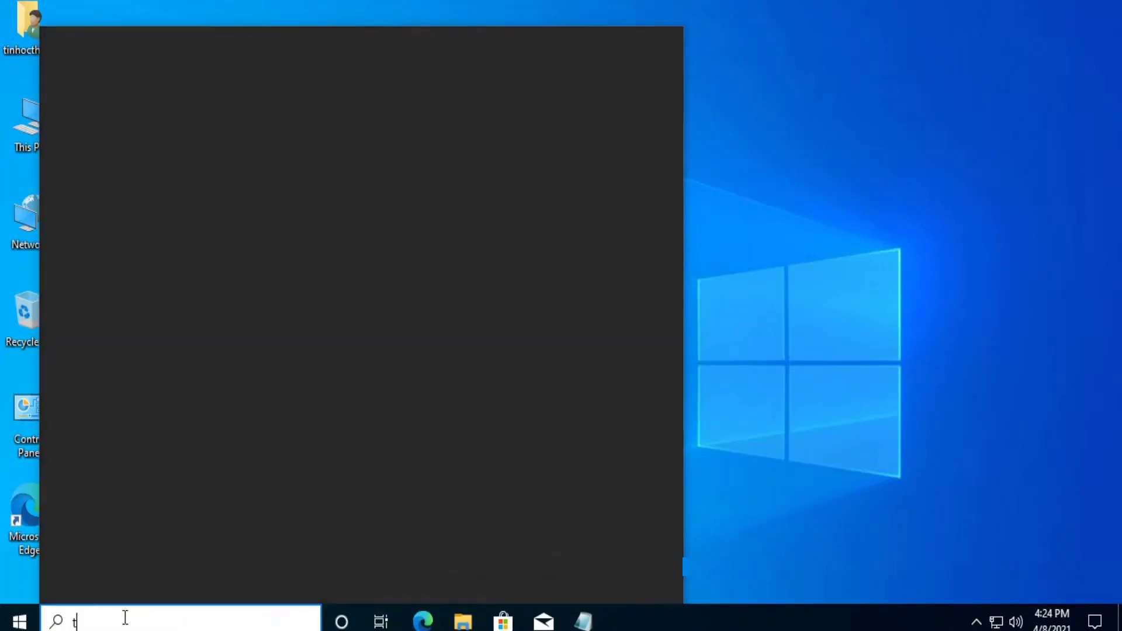
type("a")
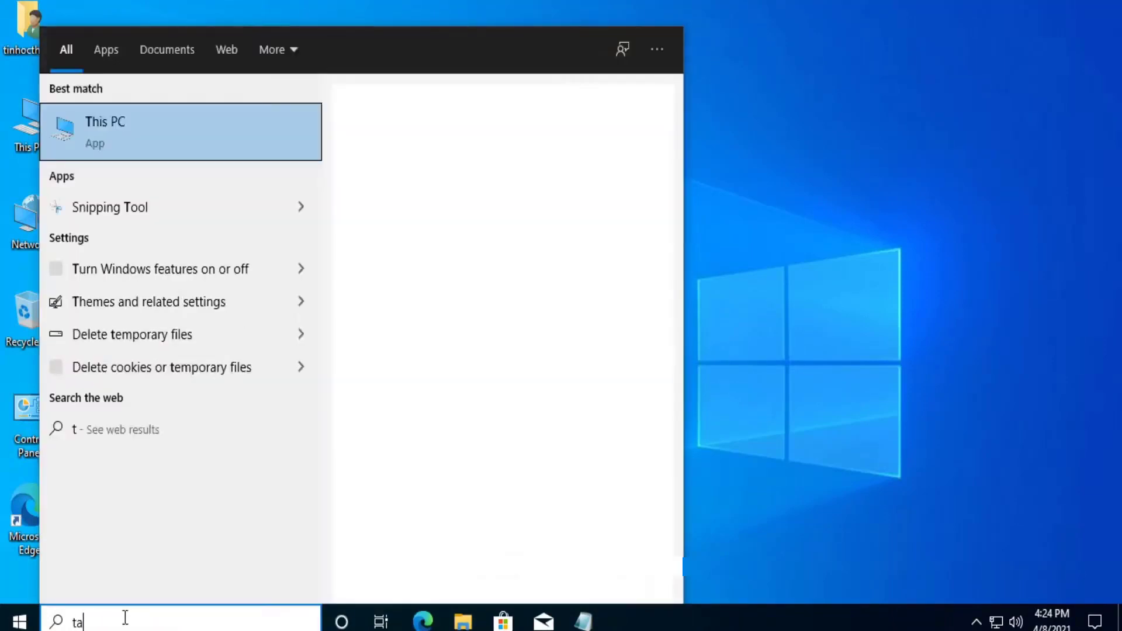
type("s")
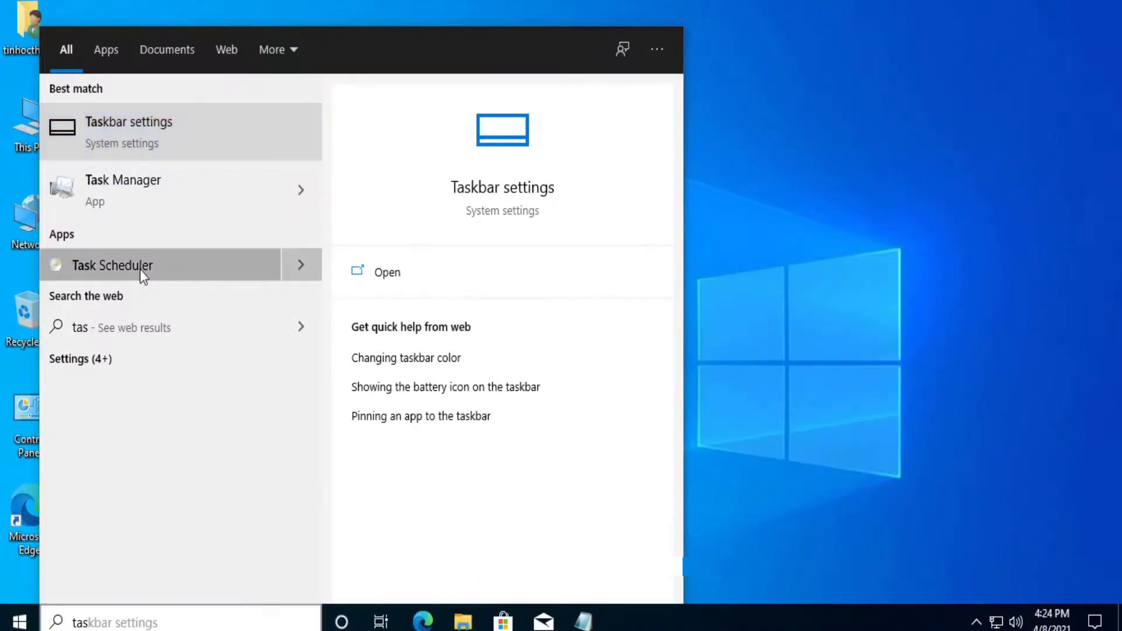
left_click(139, 269)
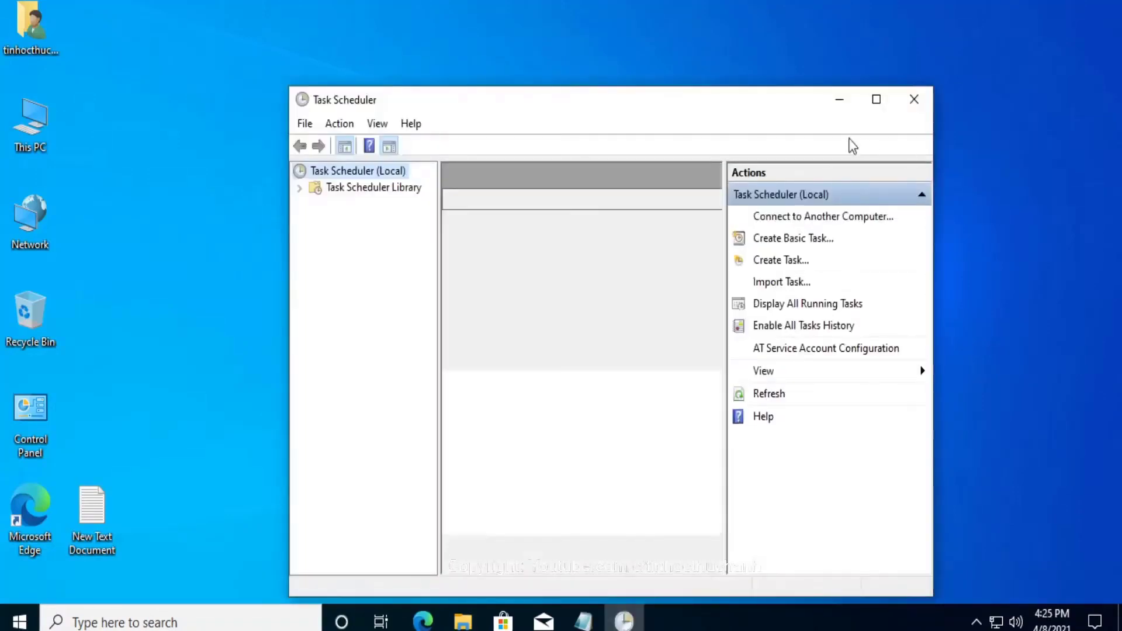
Start creating a basic task in Task Scheduler and name it "Auto shutdown"
left_click(876, 99)
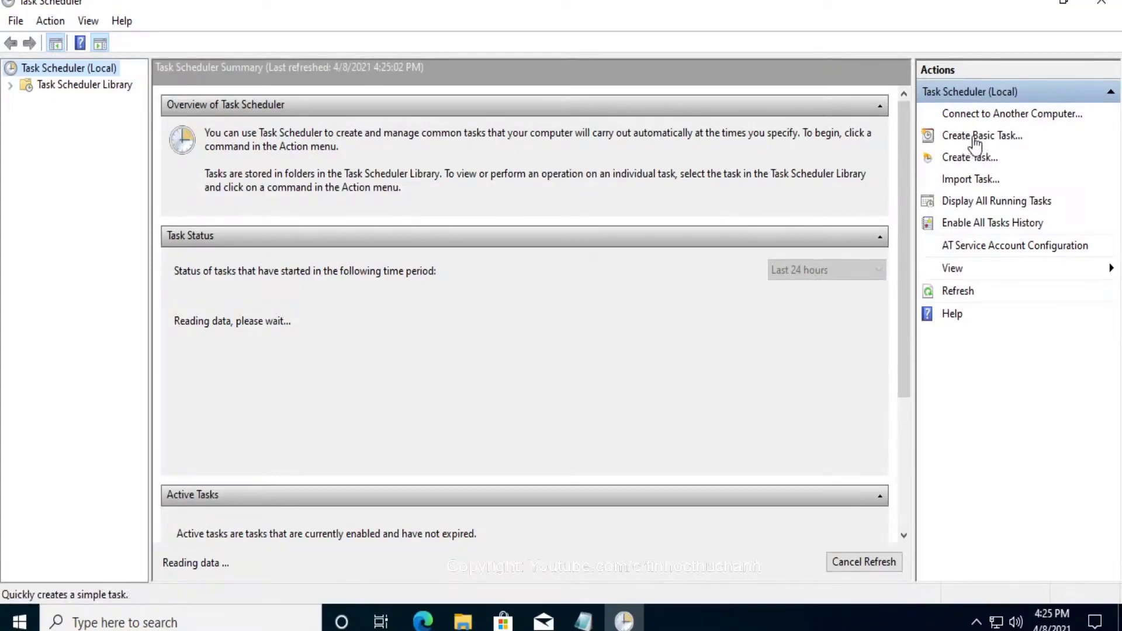
left_click(1014, 140)
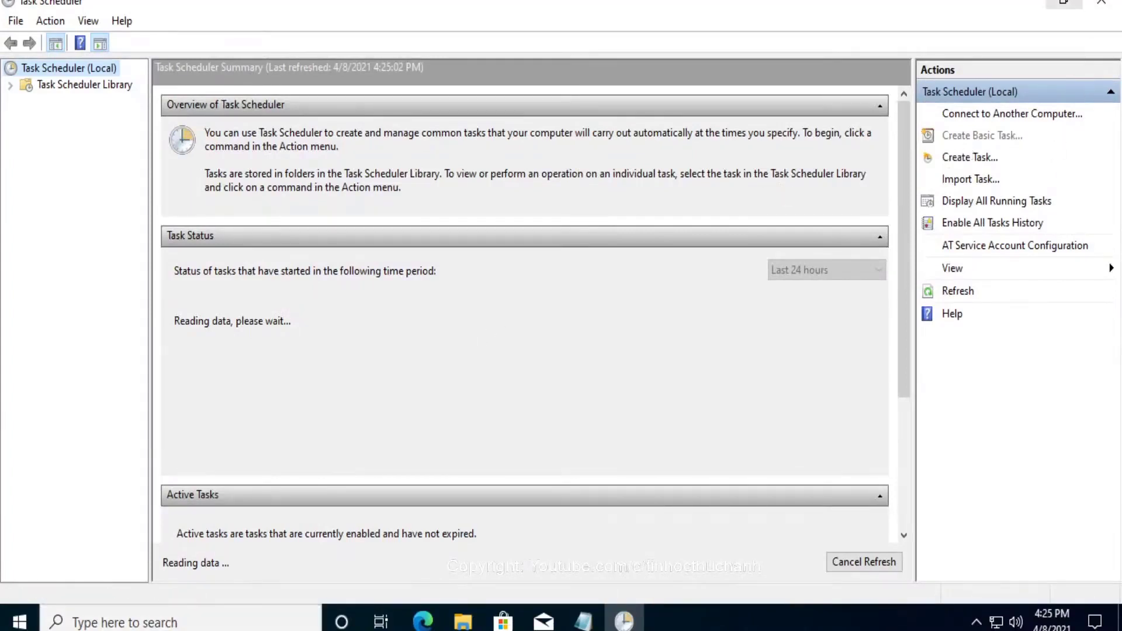
left_click(1063, 3)
key("alt+a")
key("b")
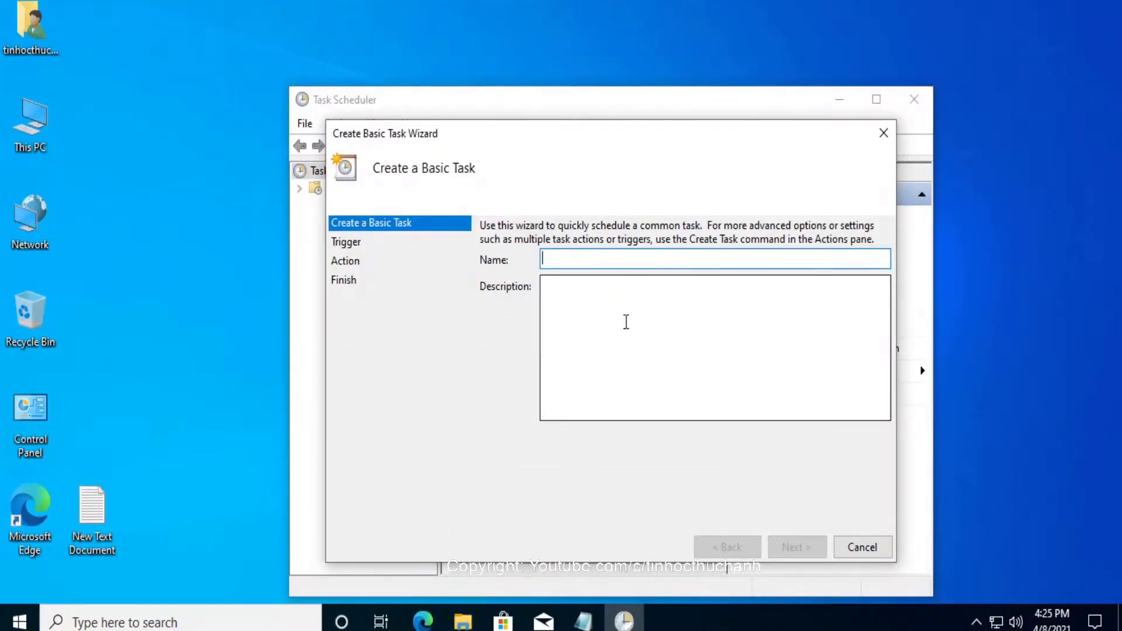
type("Auto ")
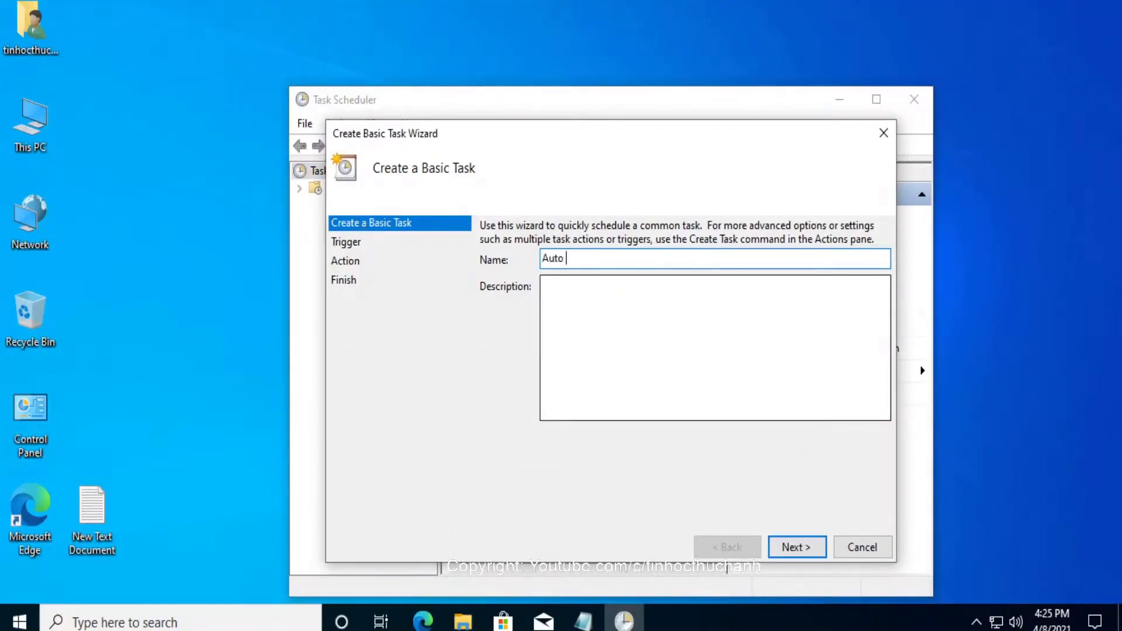
type("shutdown")
Copy the Notepad text "Automatically shutdown the computer when working time ends at 5:30 PM" into the task's description and proceed to the trigger
left_click(584, 316)
double_click(91, 511)
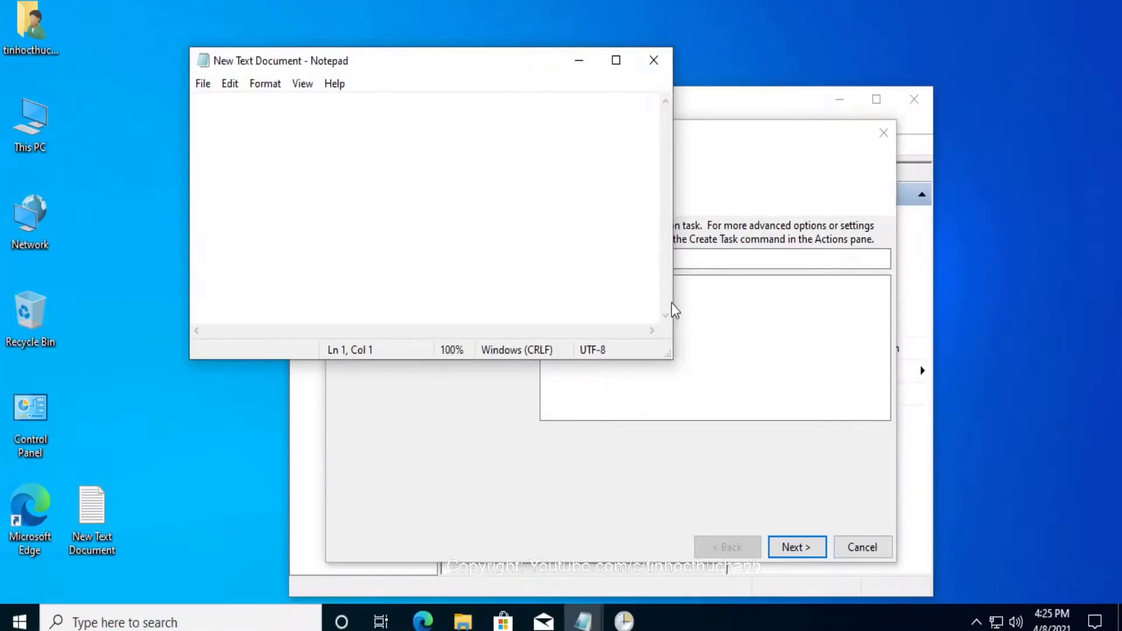
left_click(654, 61)
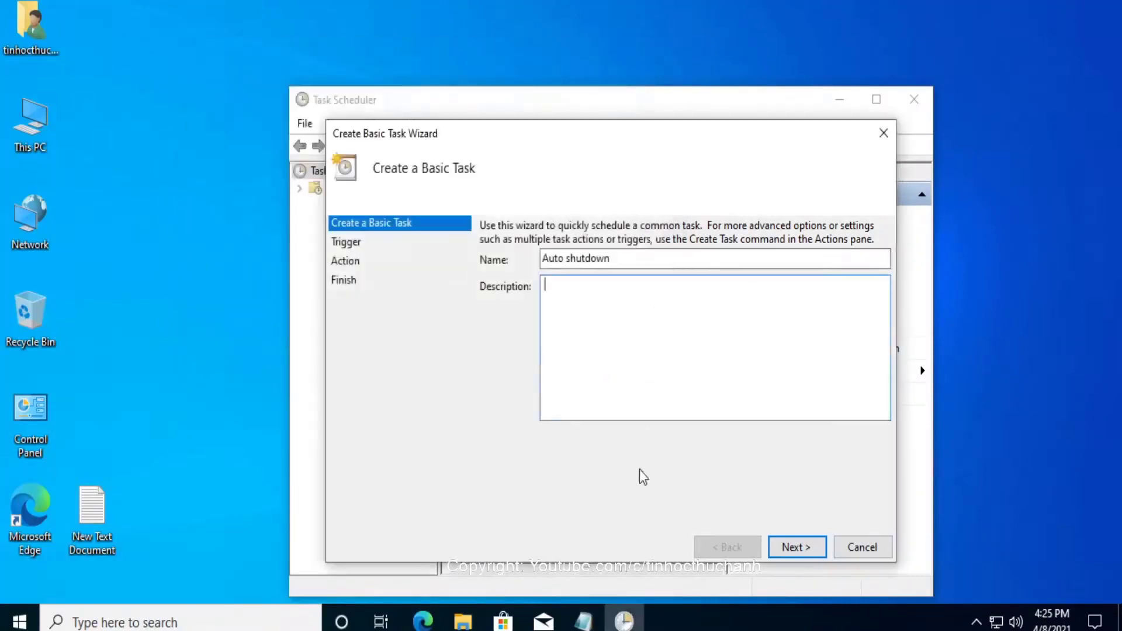
left_click(583, 621)
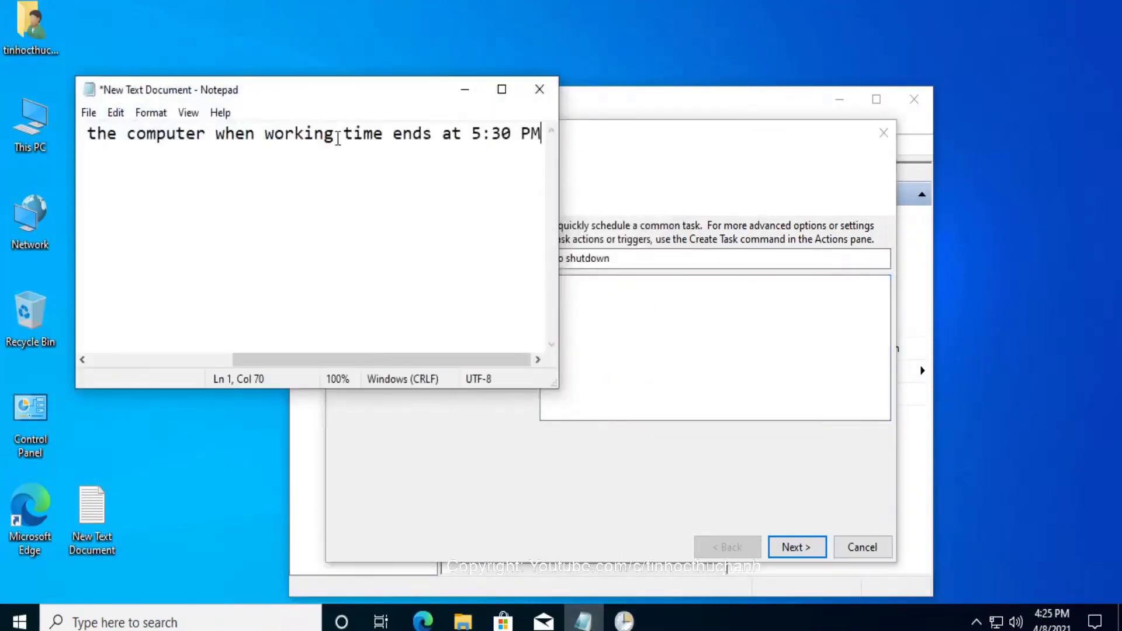
left_click(338, 139)
key("ctrl+a")
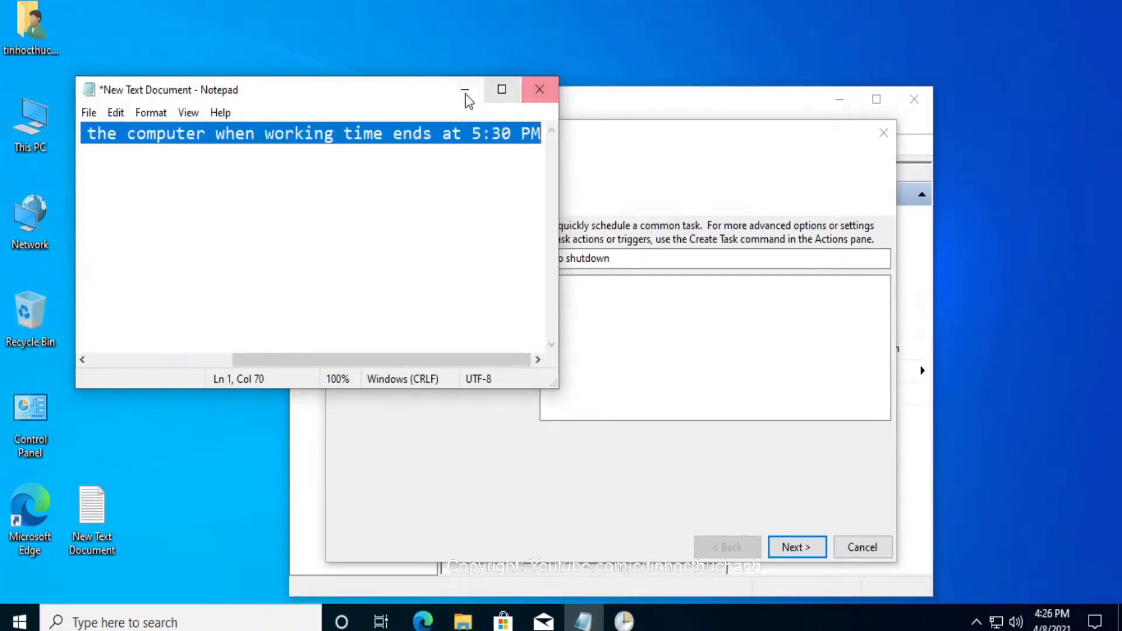
left_click(643, 322)
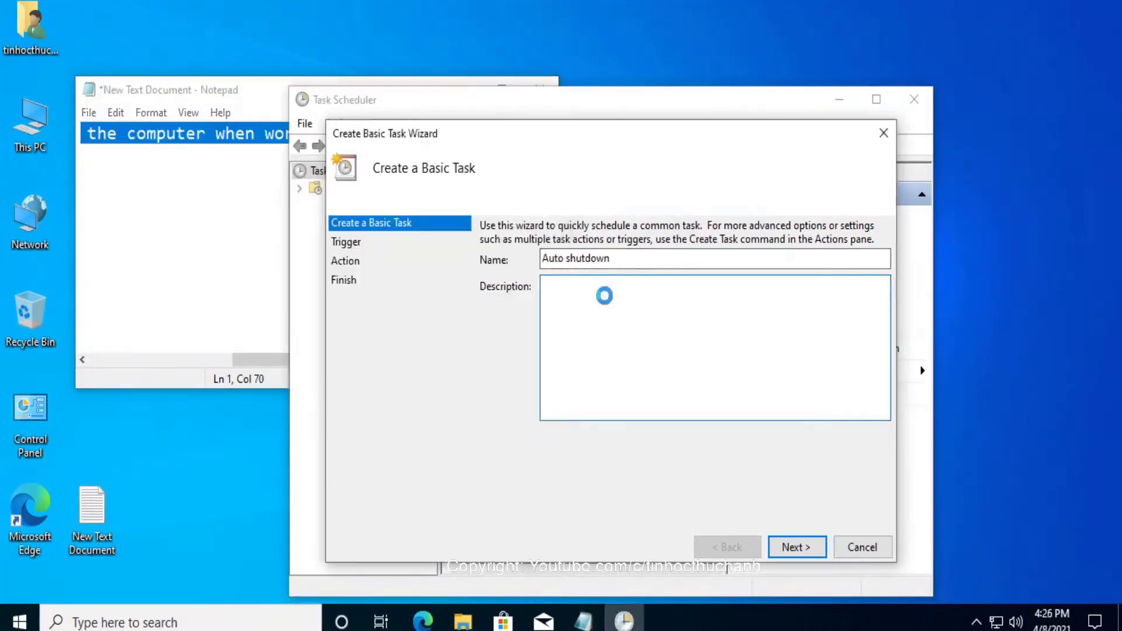
type("Automatically shutdown the computer when working time ends at 5:30 PM")
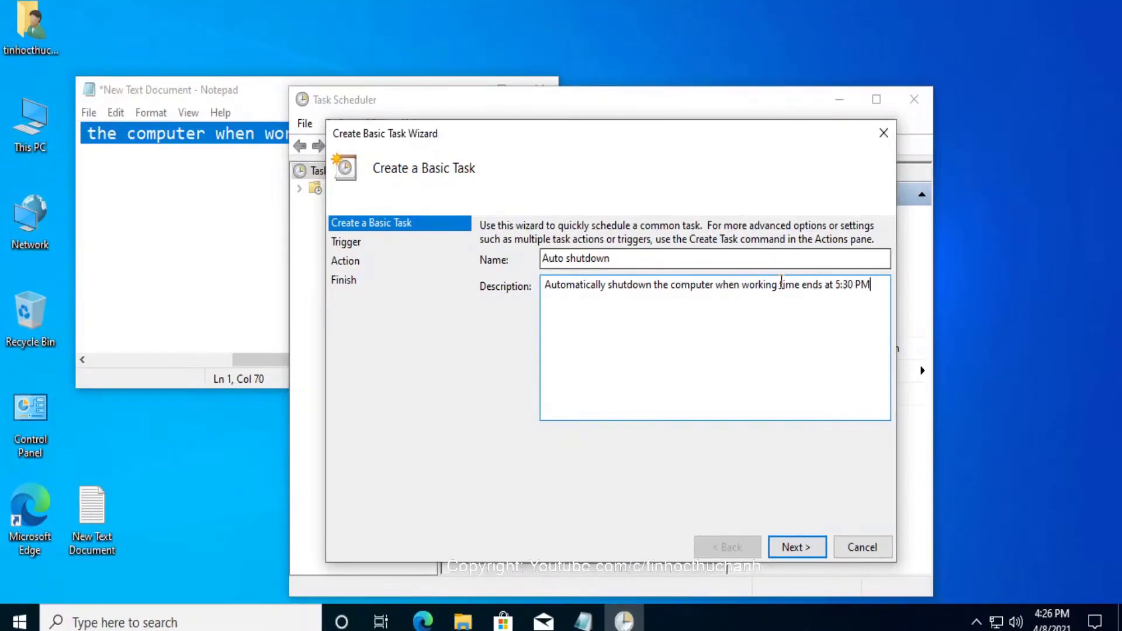
left_click(808, 555)
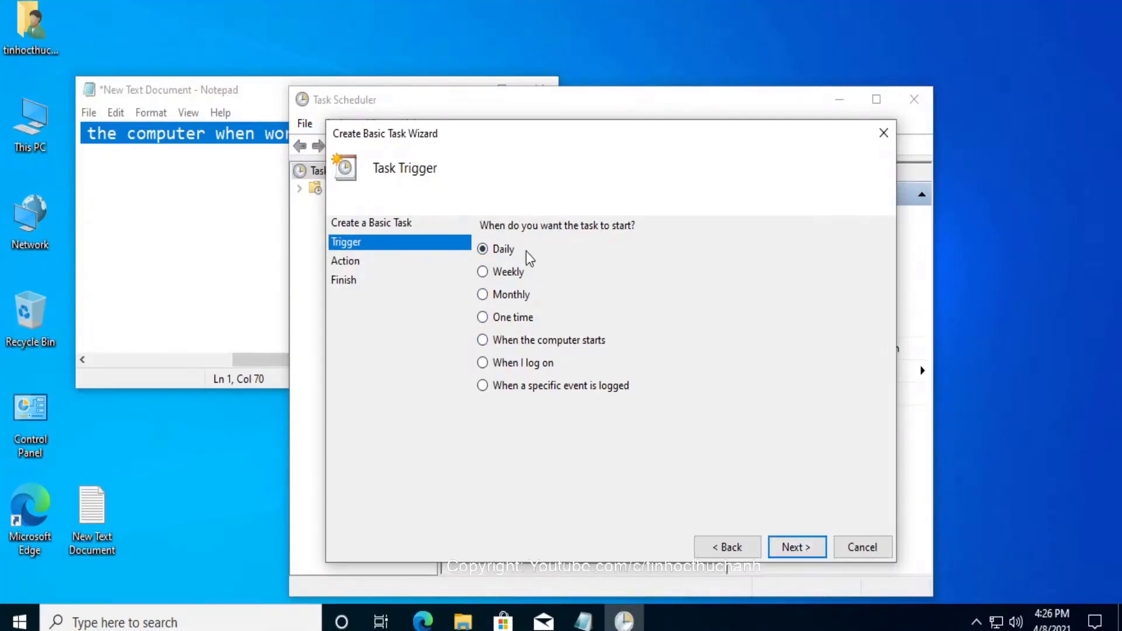
Keep the daily trigger and set its start time to the 5:30 PM end of working time, recurring every 1 day
left_click(795, 549)
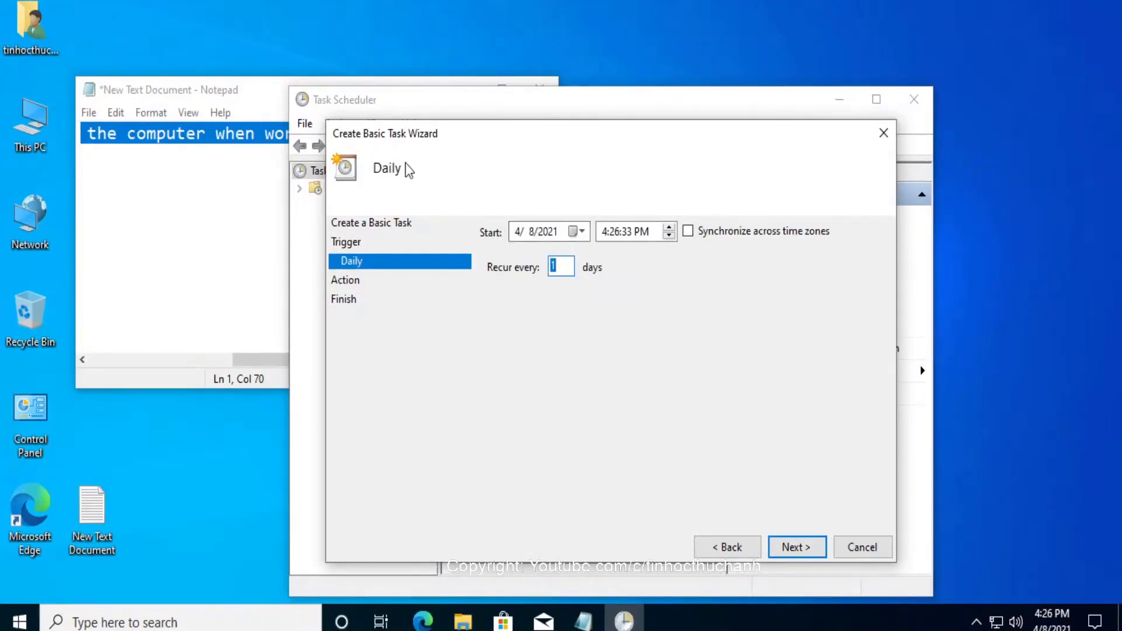
left_click(602, 232)
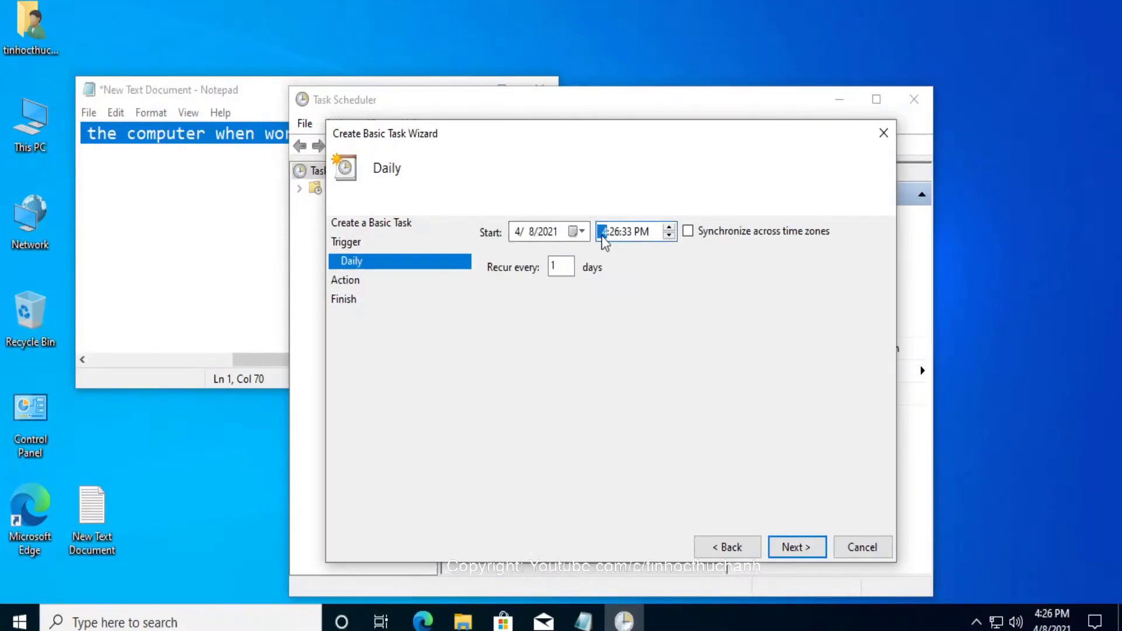
left_click(669, 228)
left_click(626, 232)
double_click(669, 228)
key("Right")
type("00")
left_click(796, 549)
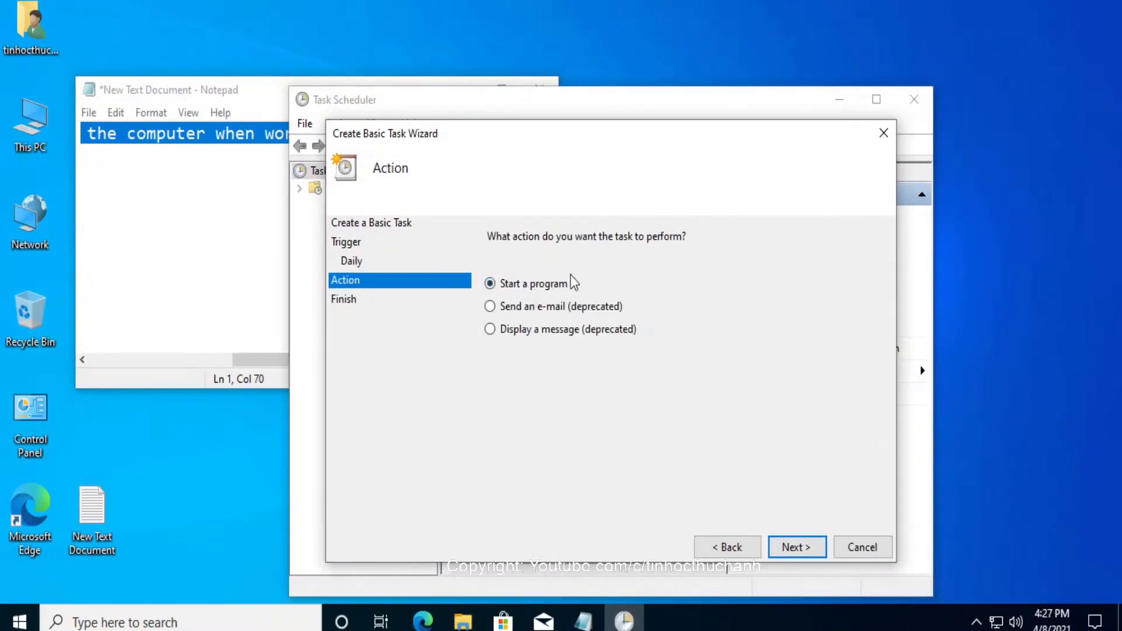
Keep "Start a program" as the task's action and browse for the program in C:\Windows\System32
left_click(791, 548)
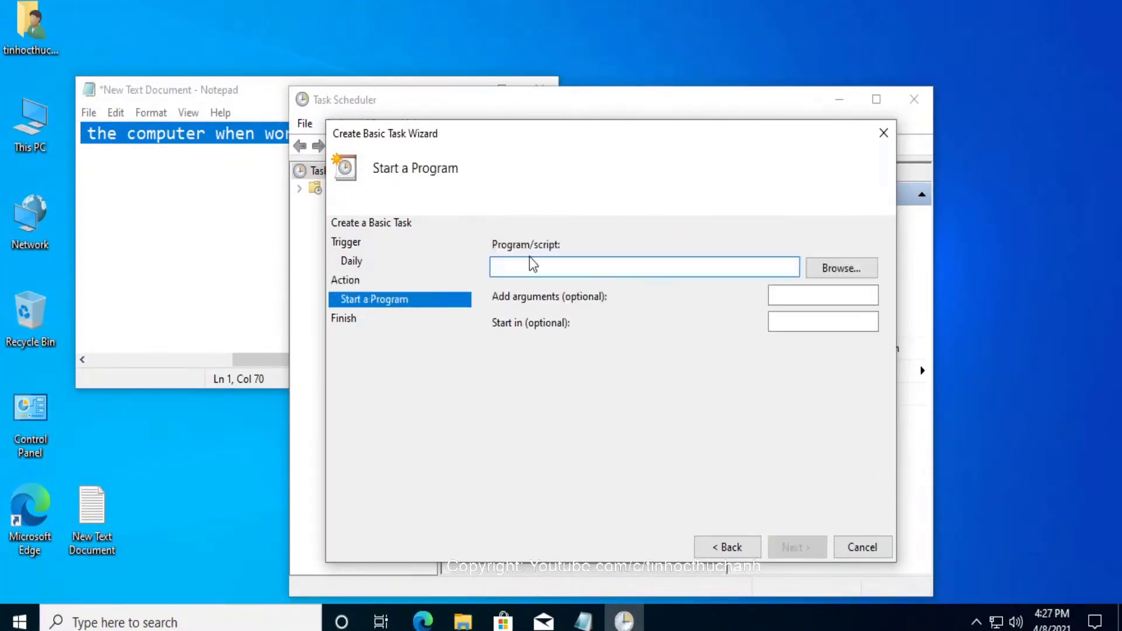
left_click(823, 269)
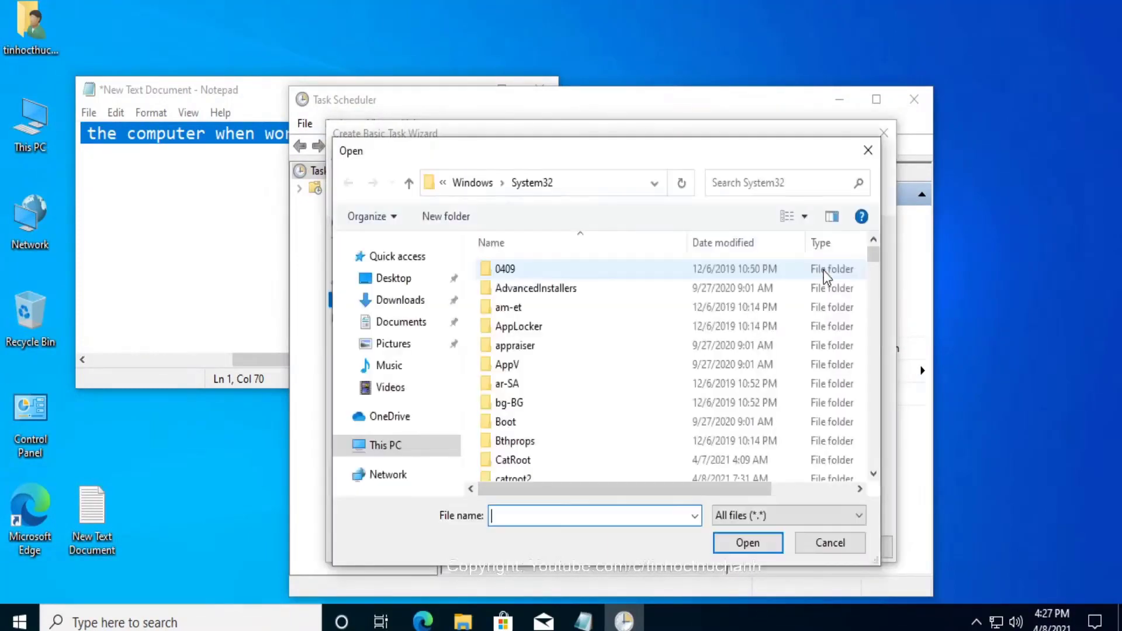
double_click(816, 159)
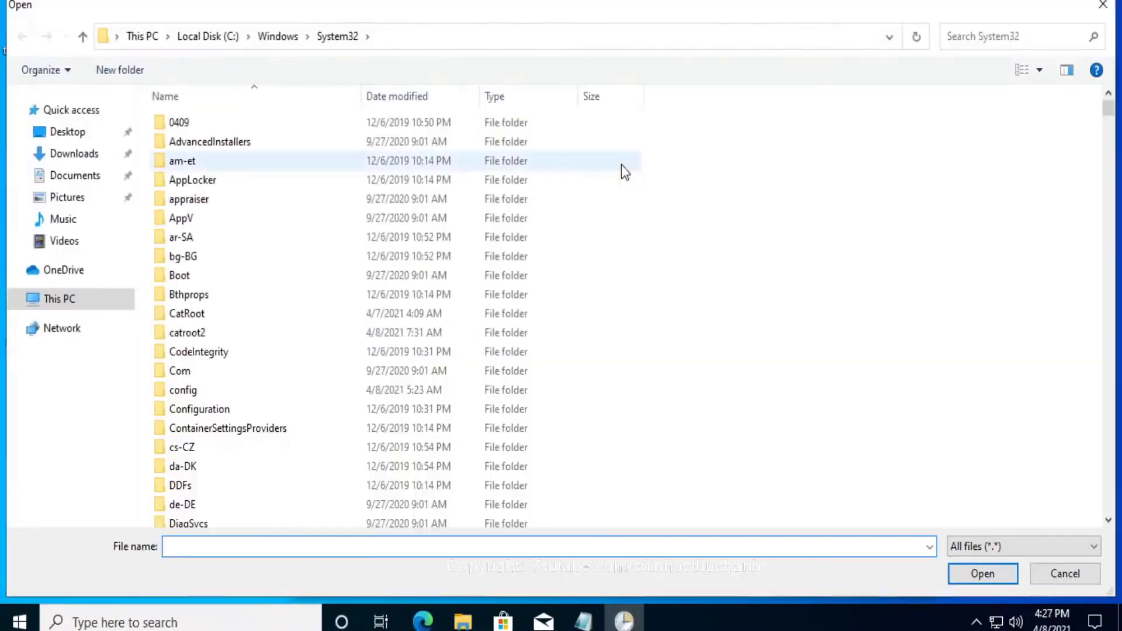
left_click(65, 301)
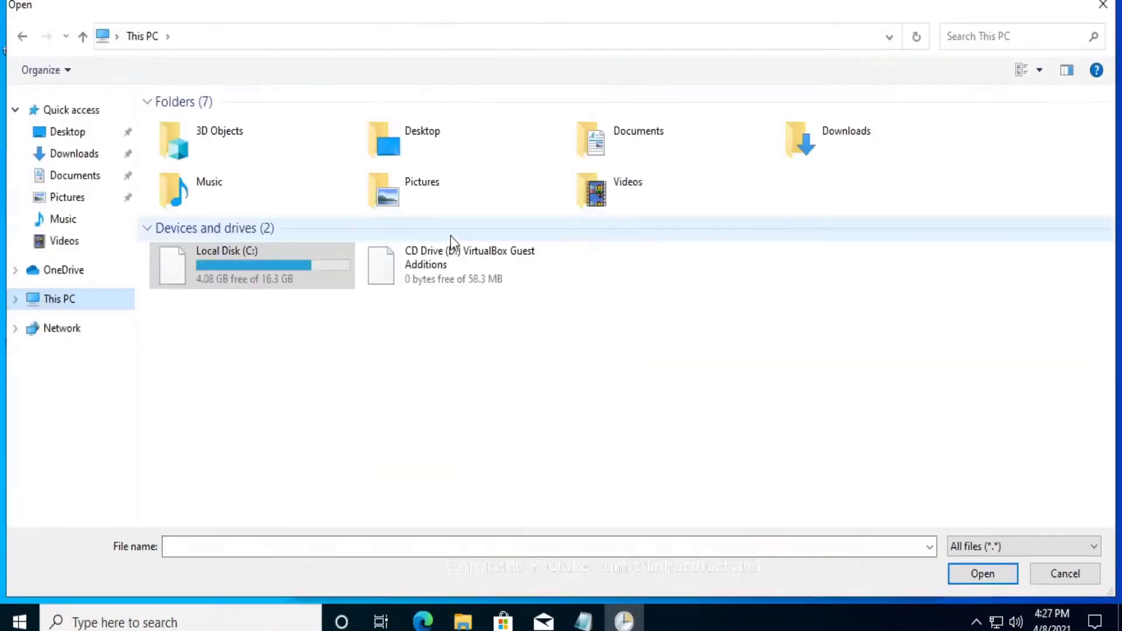
double_click(226, 269)
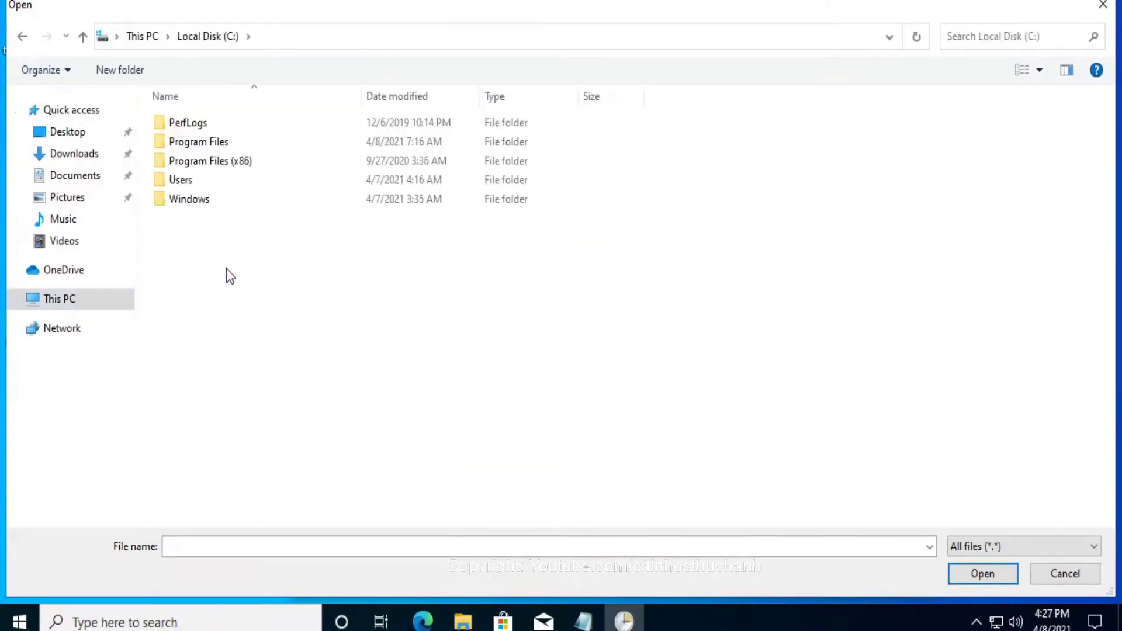
double_click(181, 200)
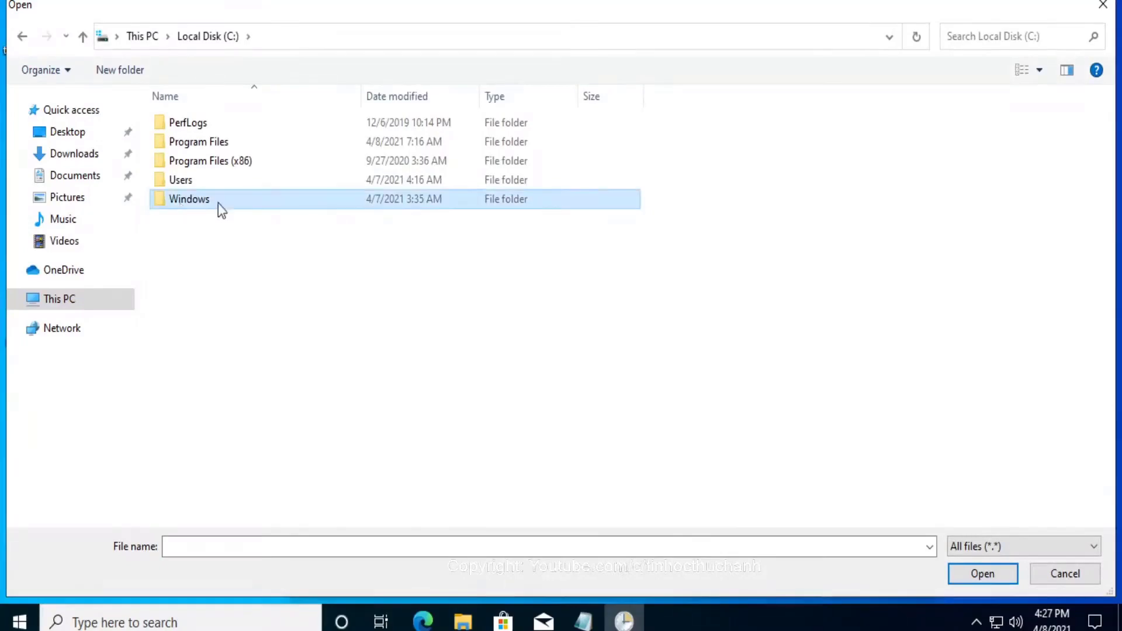
left_click(193, 377)
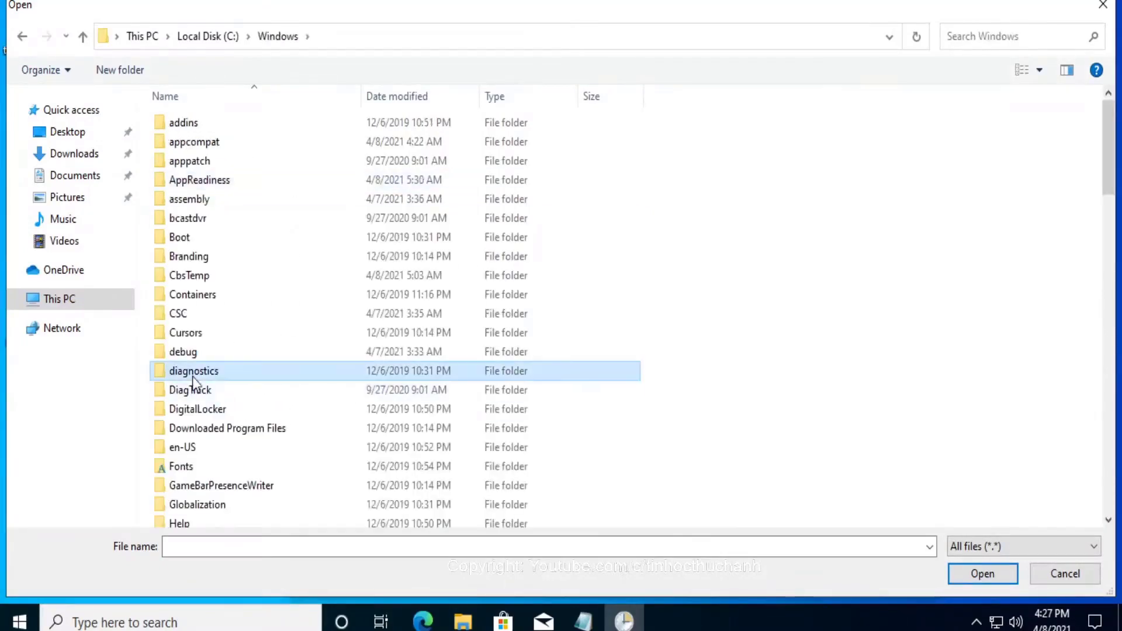
scroll(193, 380, "down", 2)
scroll(192, 380, "down", 13)
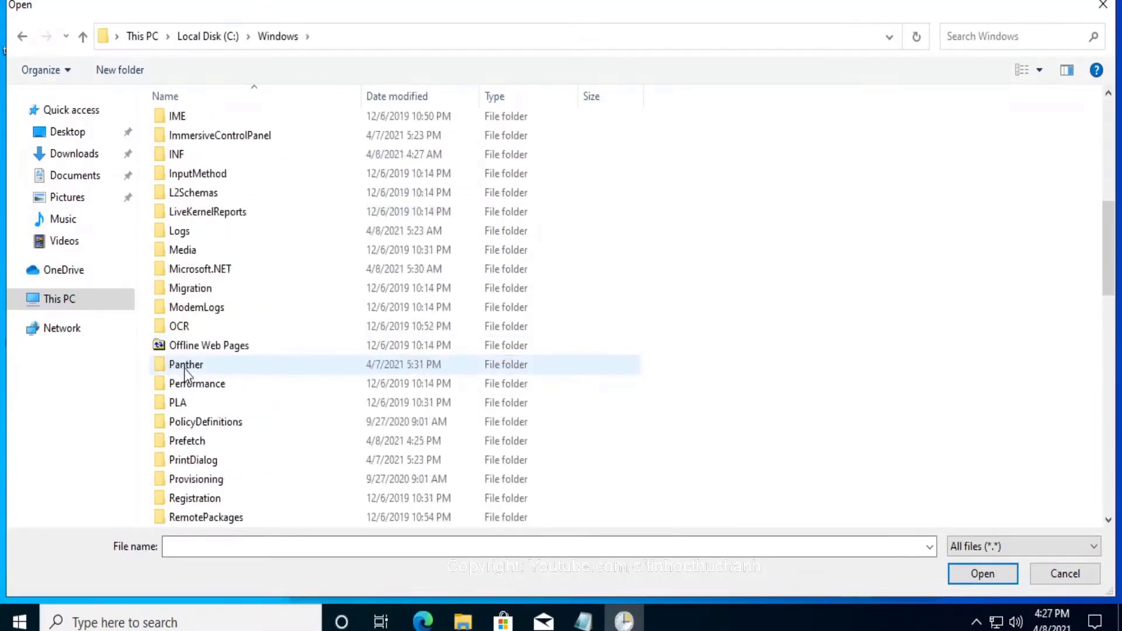
left_click(222, 449)
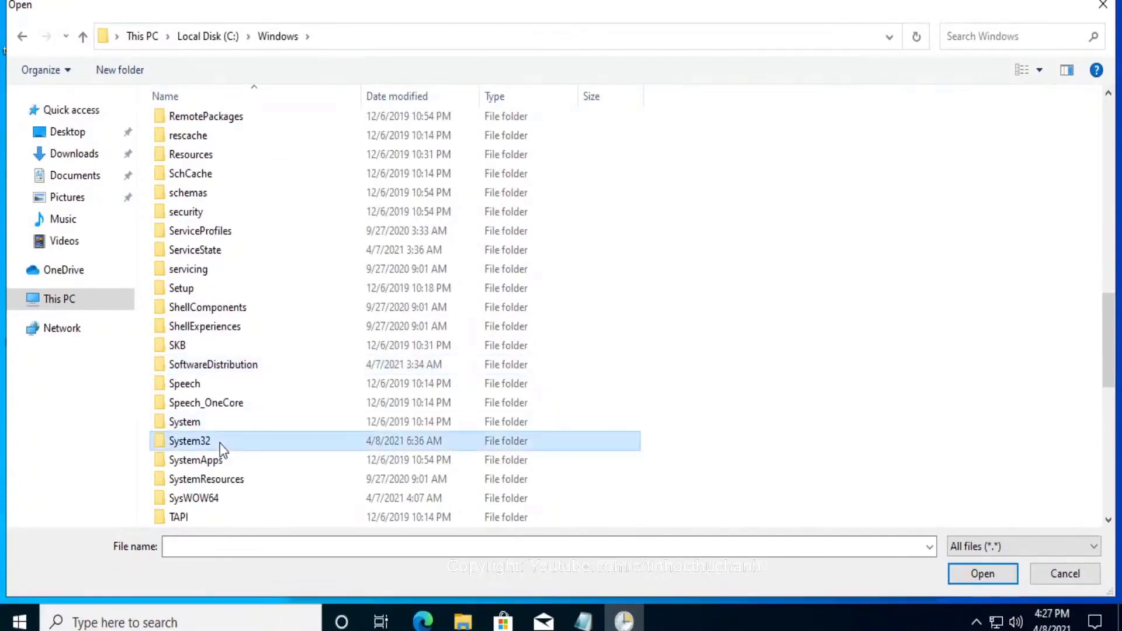
double_click(227, 446)
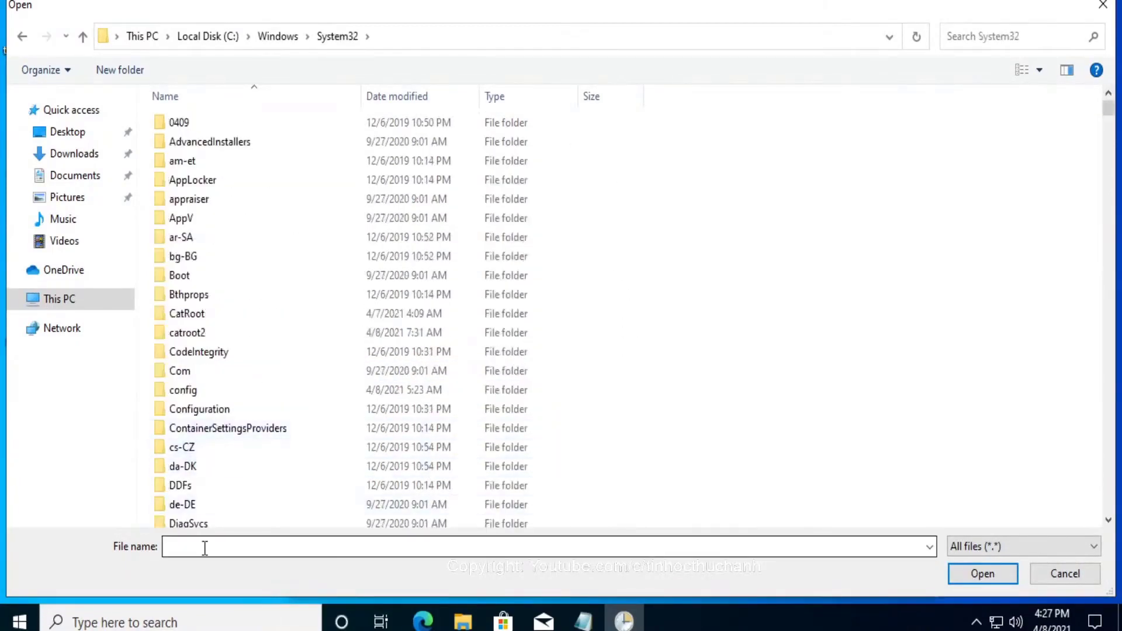
Choose shutdown.exe from the System32 folder as the program the task runs
left_click(205, 548)
type("sut")
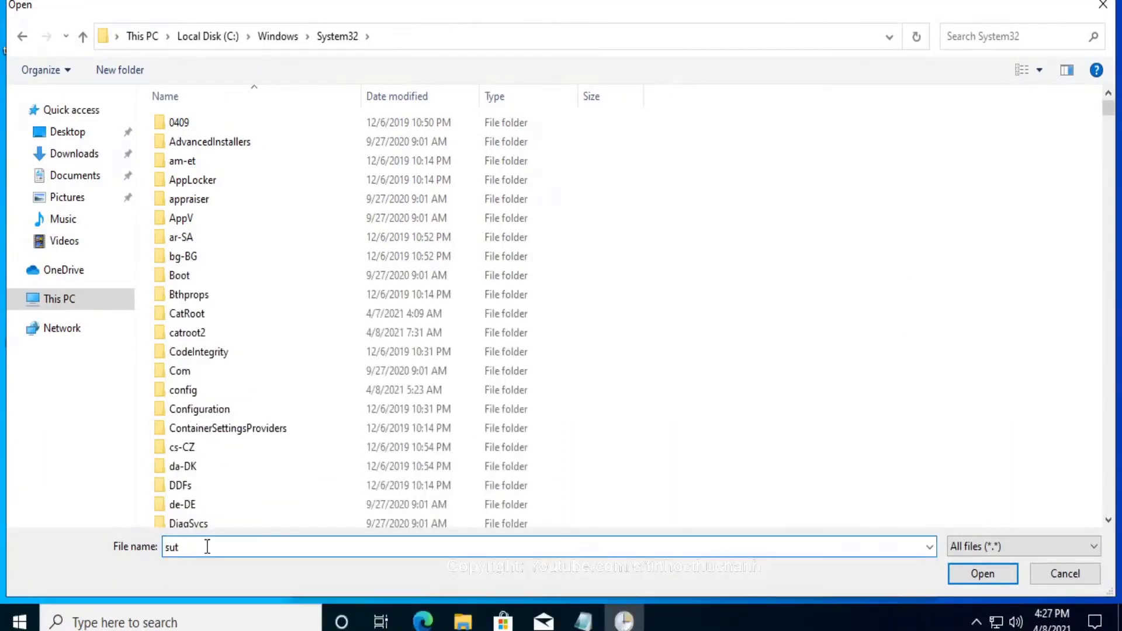
type("d")
key("BackSpace")
key("BackSpace")
key("BackSpace")
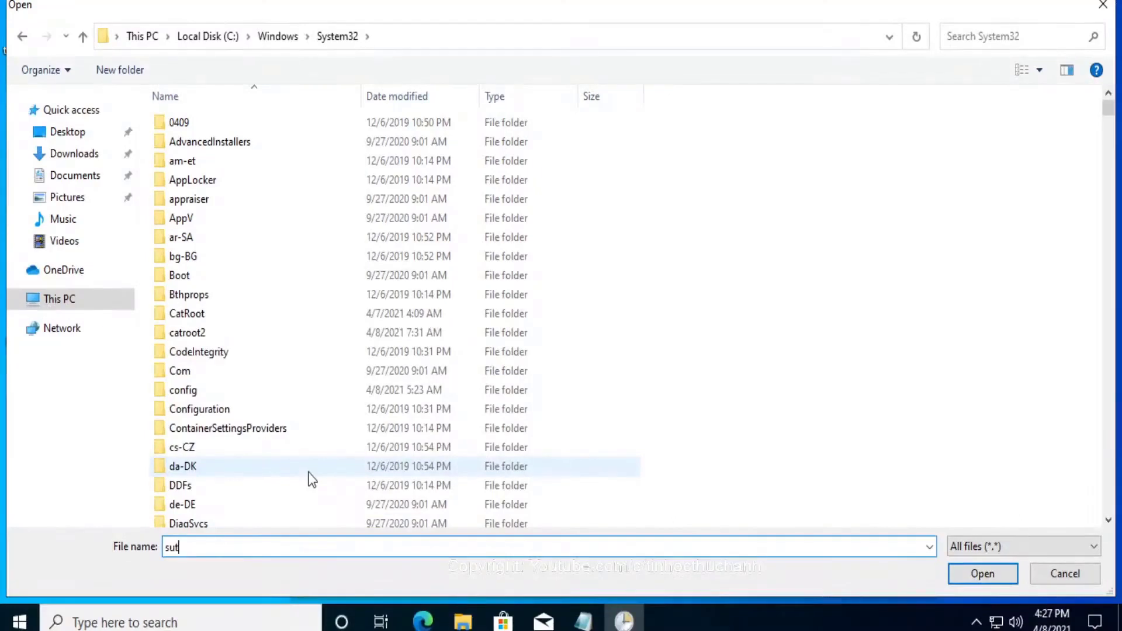
type("h")
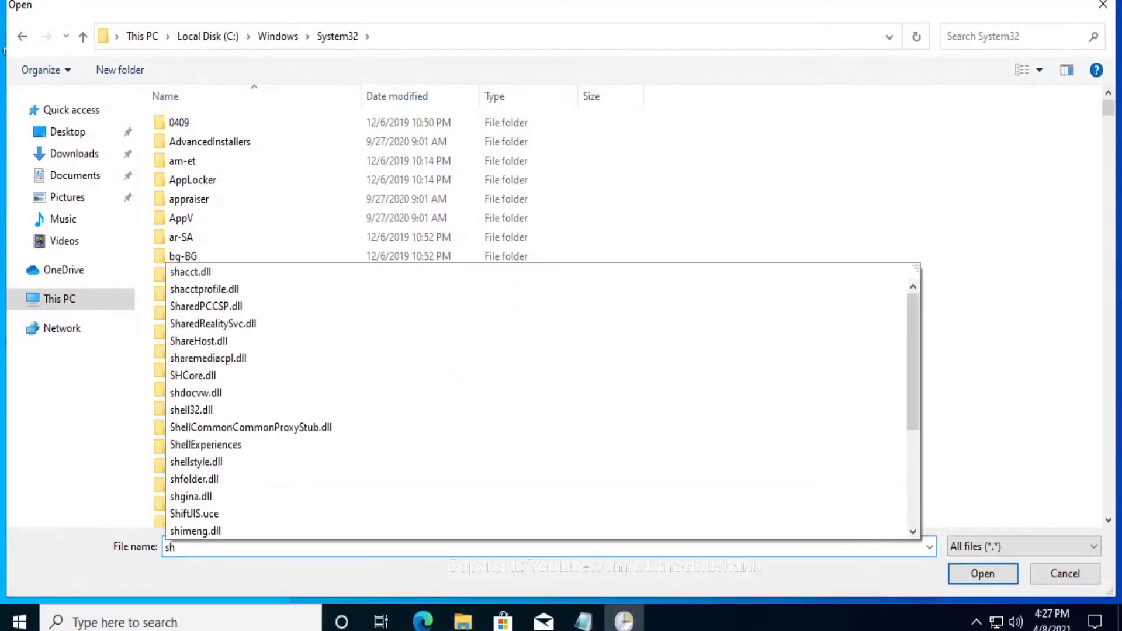
type("u")
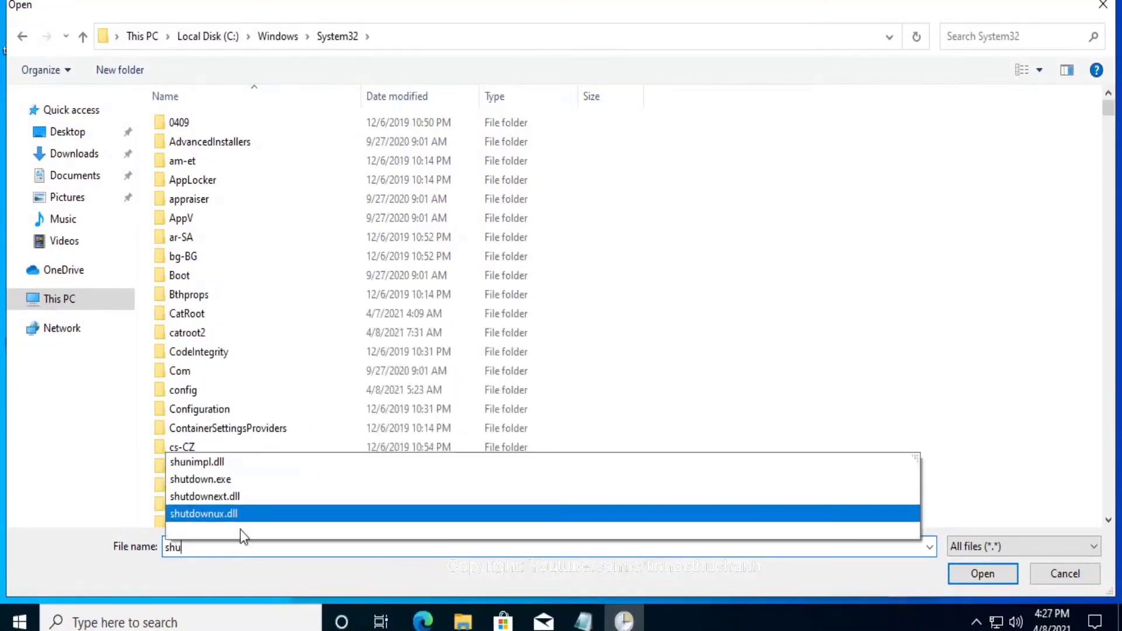
left_click(243, 482)
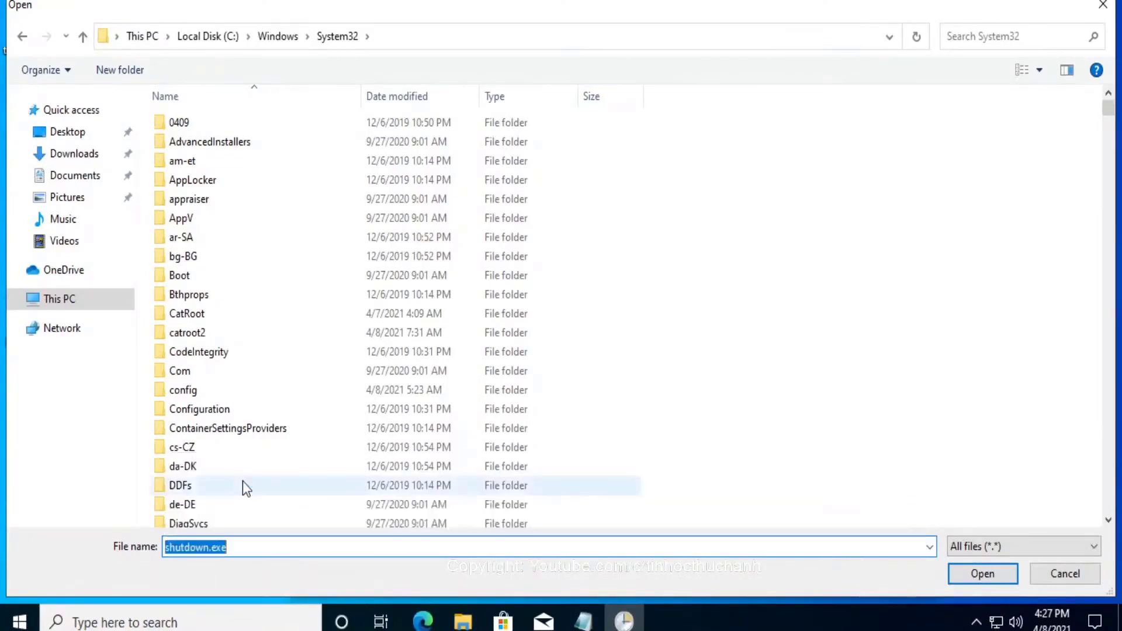
left_click(974, 577)
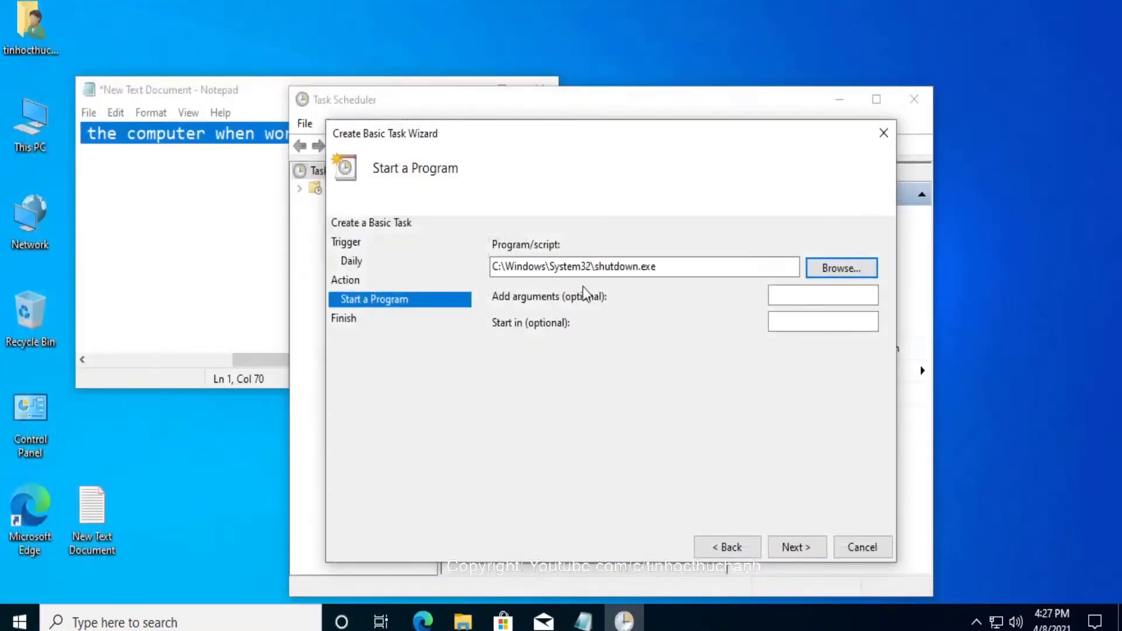
Add the arguments "-s -t 5" to shutdown.exe and finish creating the Auto shutdown task
left_click(794, 294)
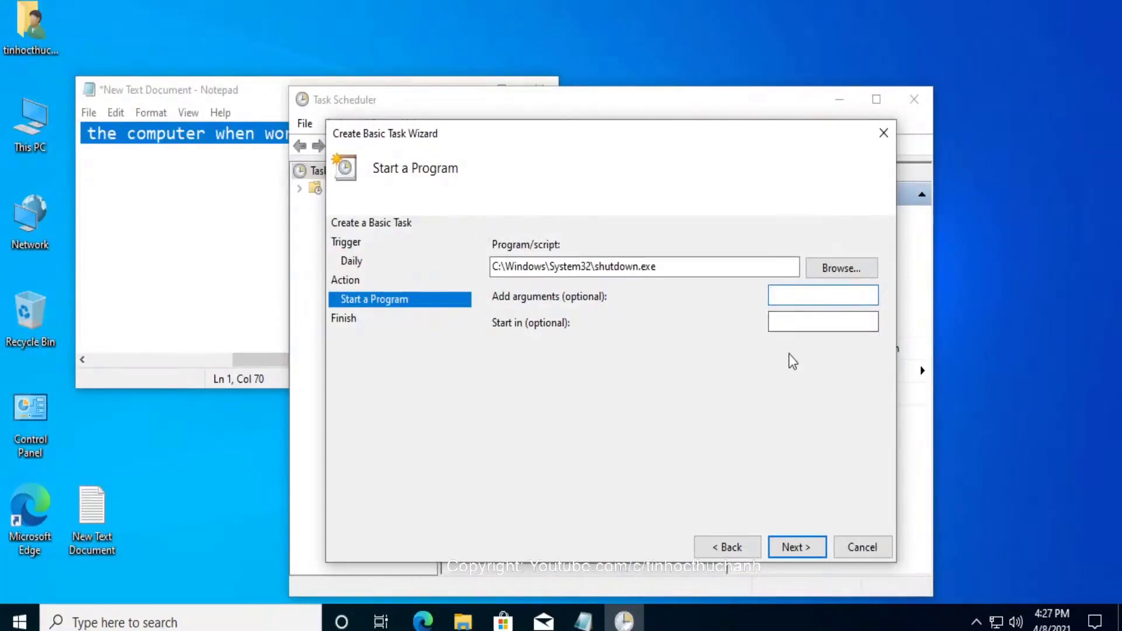
type("-s -t")
type("5")
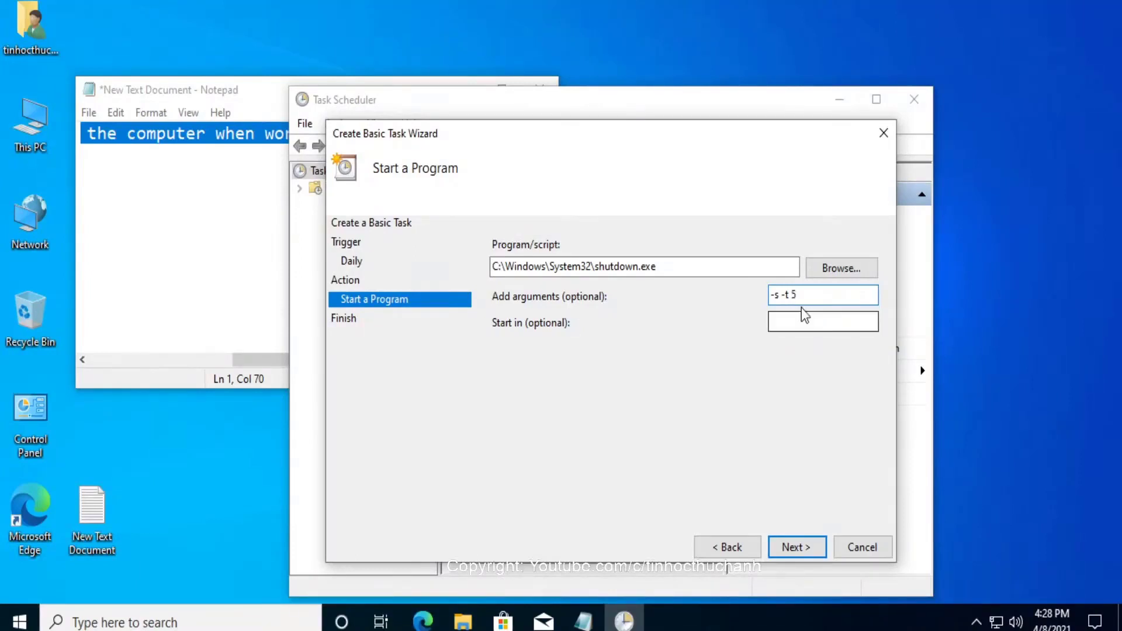
left_click(797, 546)
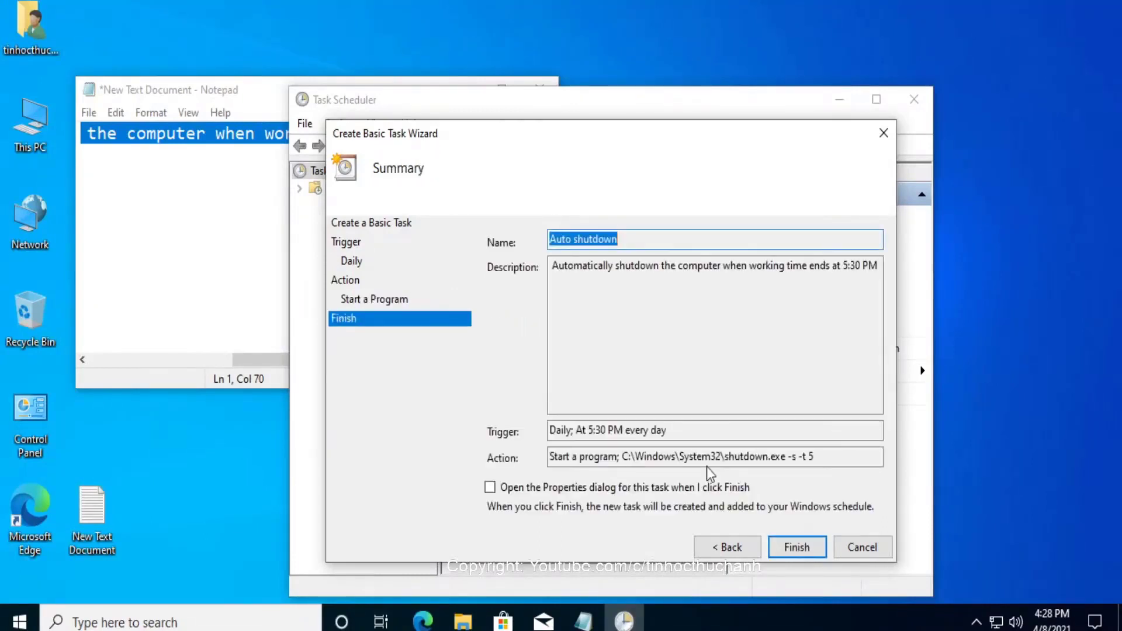
left_click(797, 547)
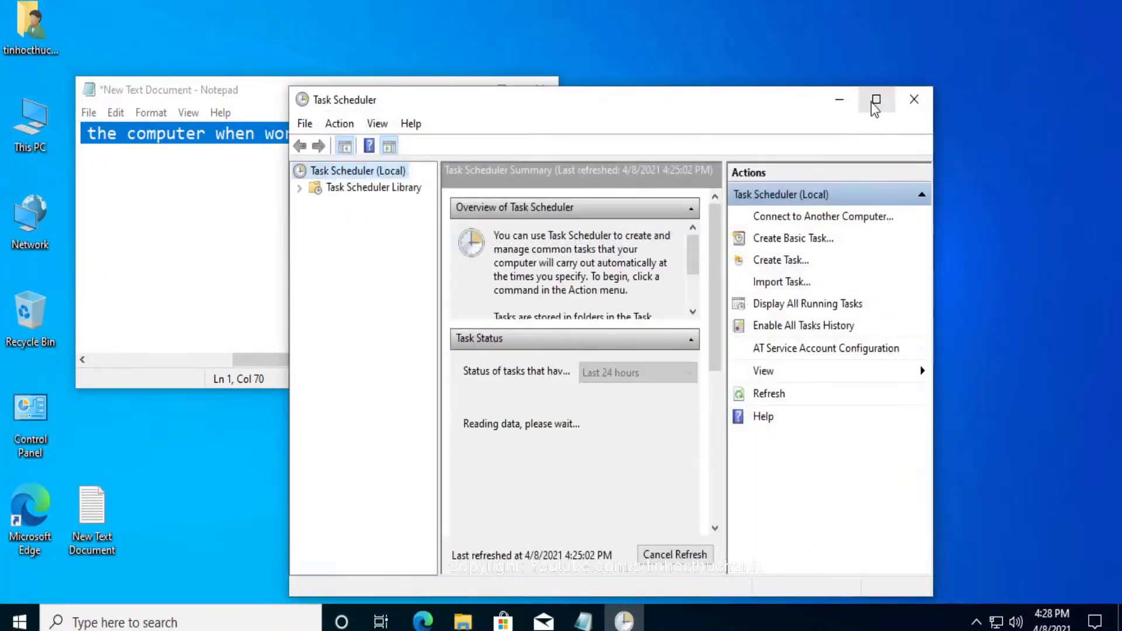
Close the Notepad document without saving it and maximize the Task Scheduler window
left_click(221, 94)
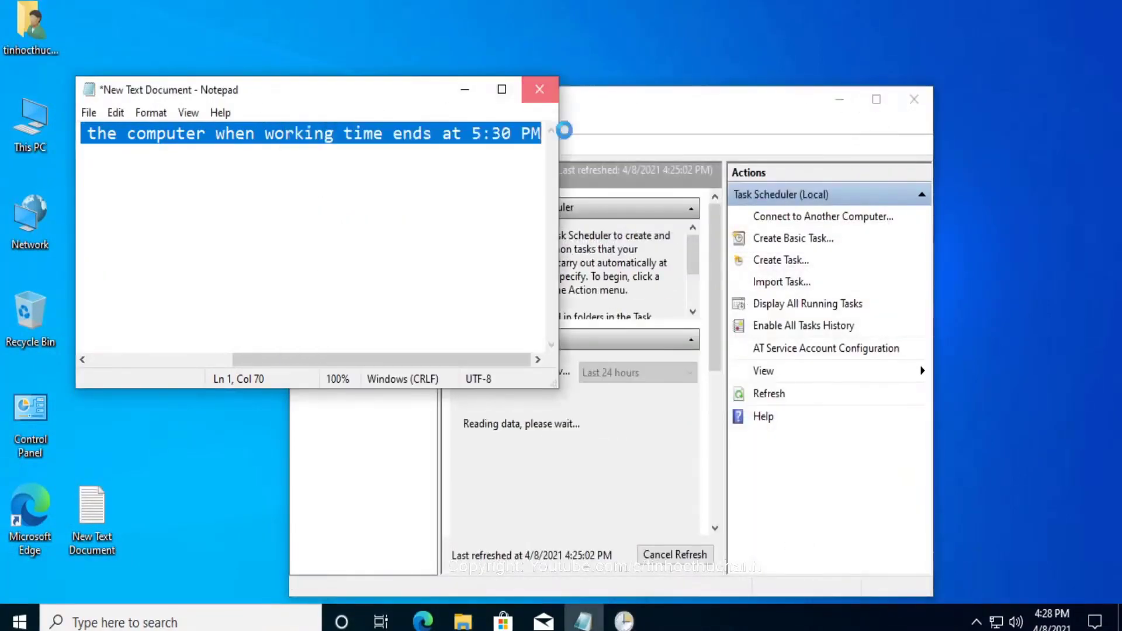
left_click(540, 89)
left_click(588, 326)
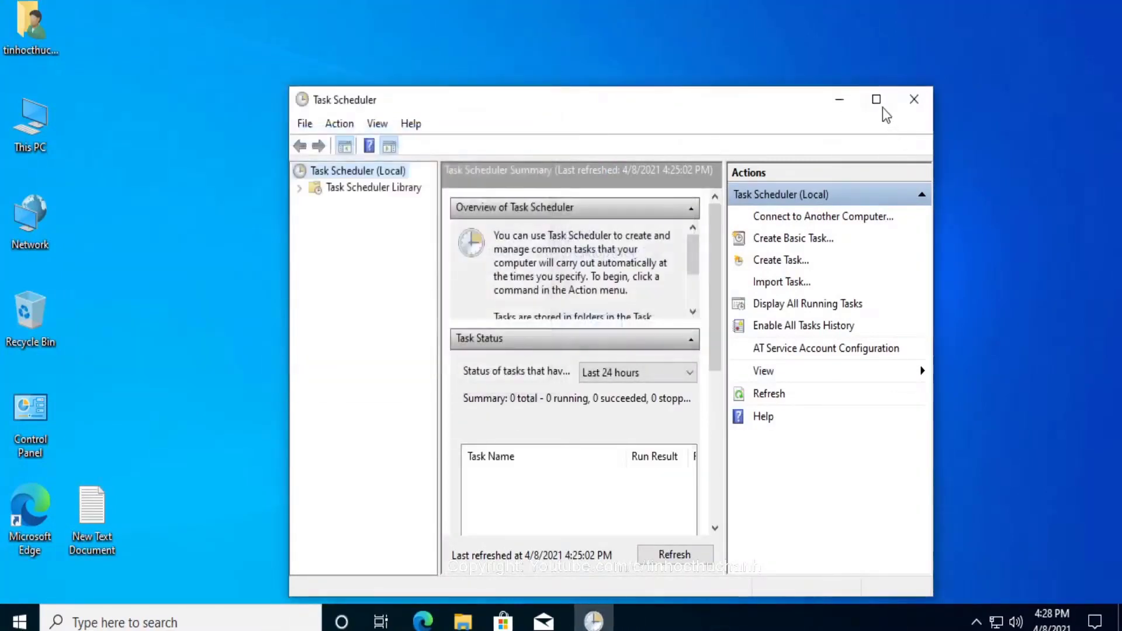
left_click(878, 102)
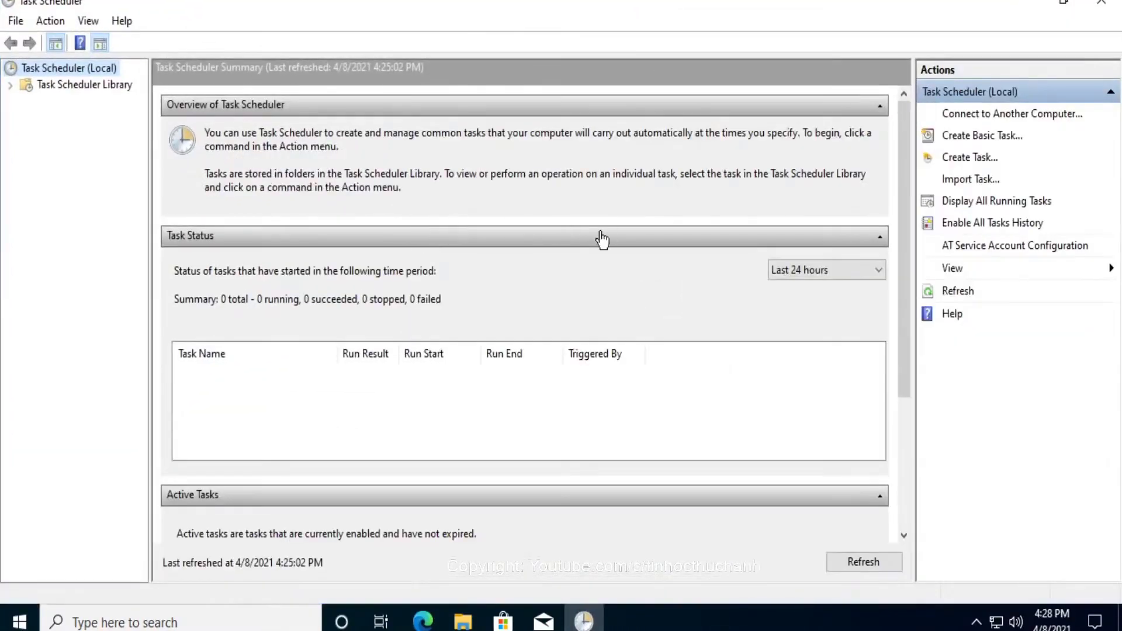
Expand the Task Scheduler Library, list its tasks and select the Auto shutdown task
left_click(10, 86)
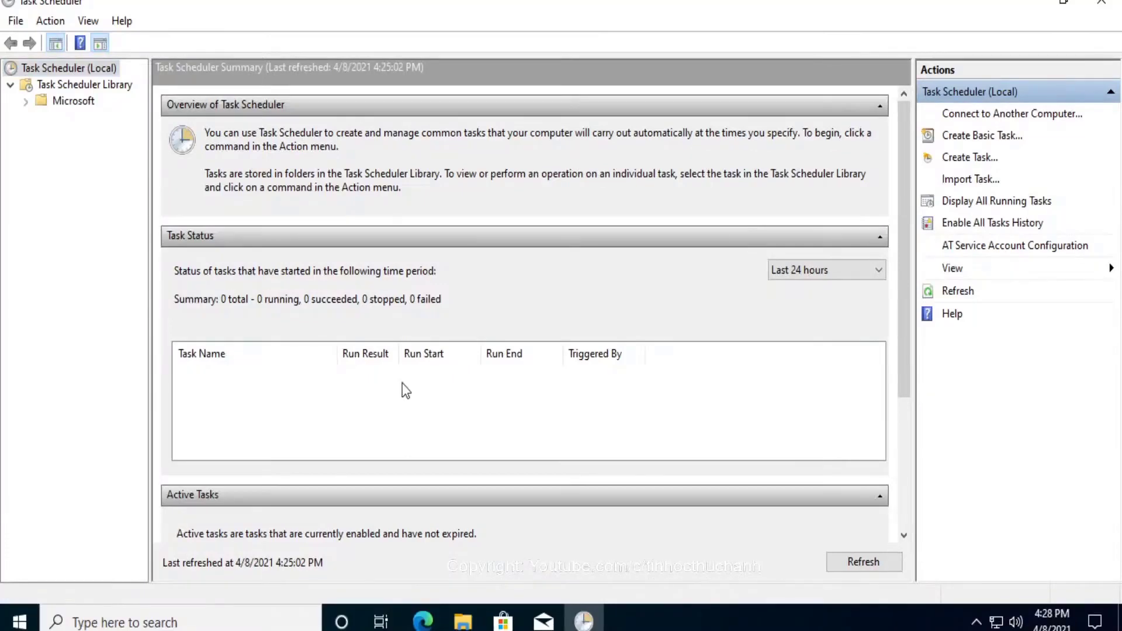
left_click_drag(903, 340, 905, 267)
left_click(61, 84)
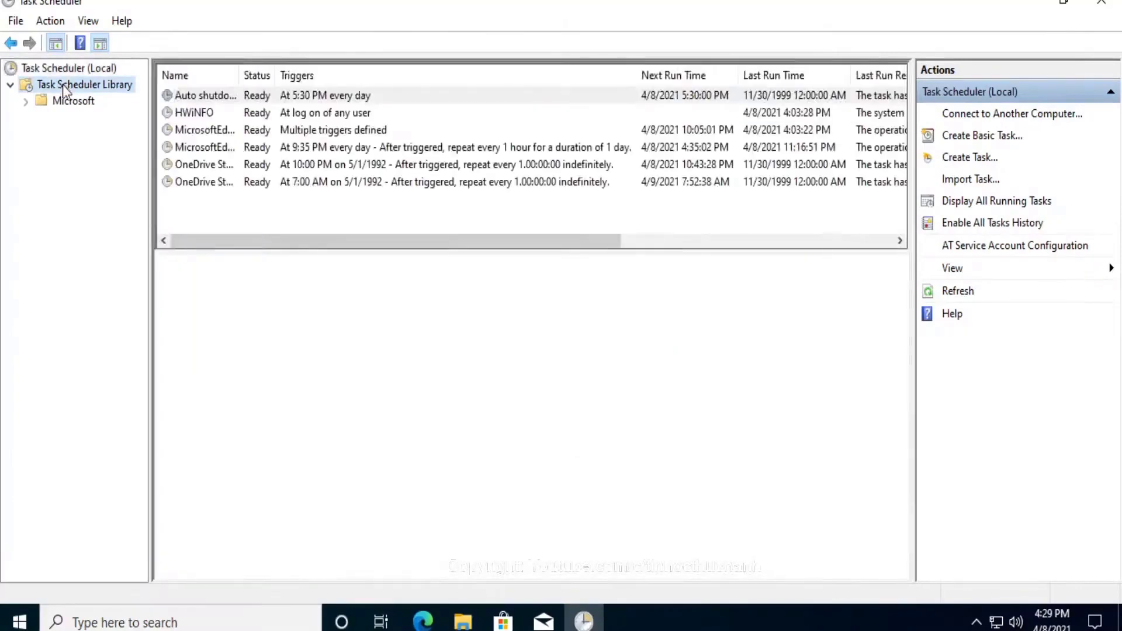
left_click(326, 360)
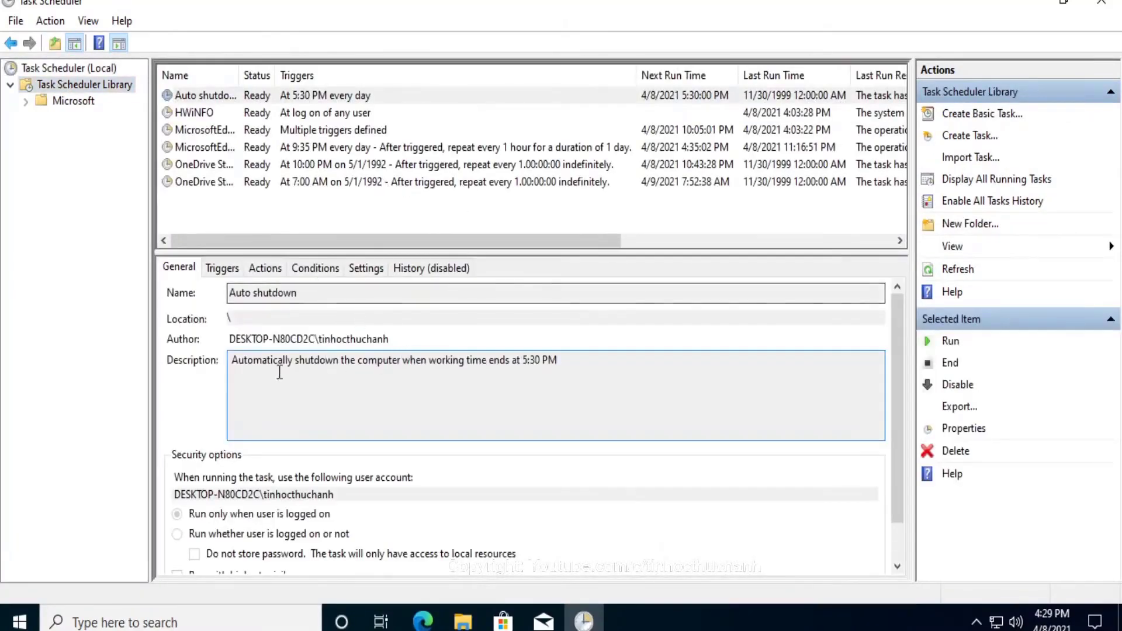
left_click(336, 96)
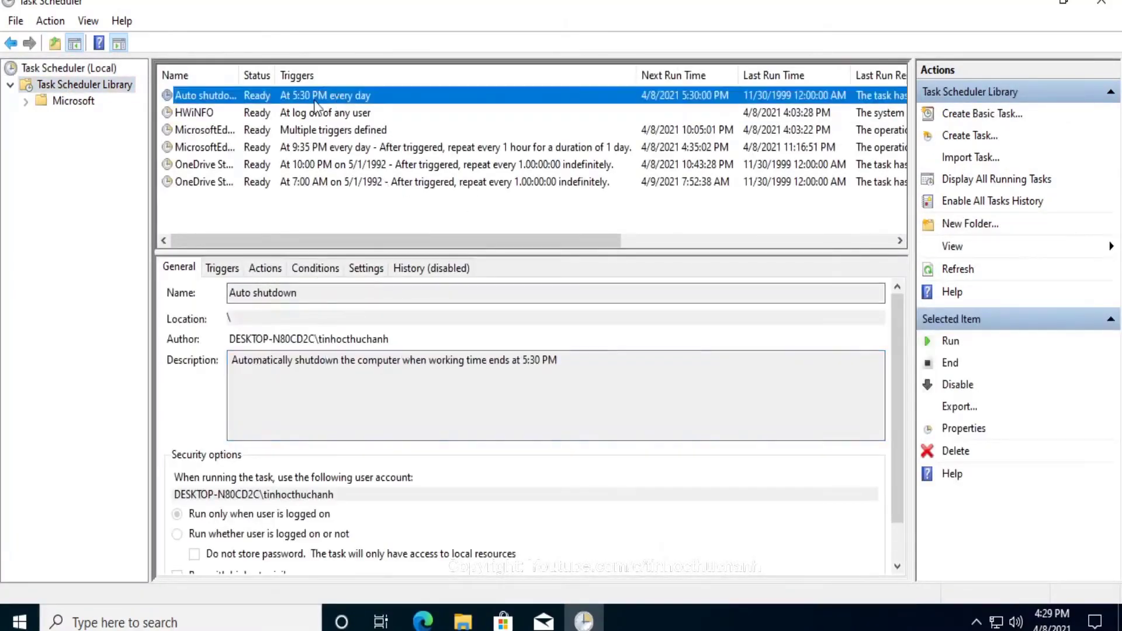
Open the Auto shutdown task's properties and review its description and its configured action
left_click(253, 100)
double_click(483, 360)
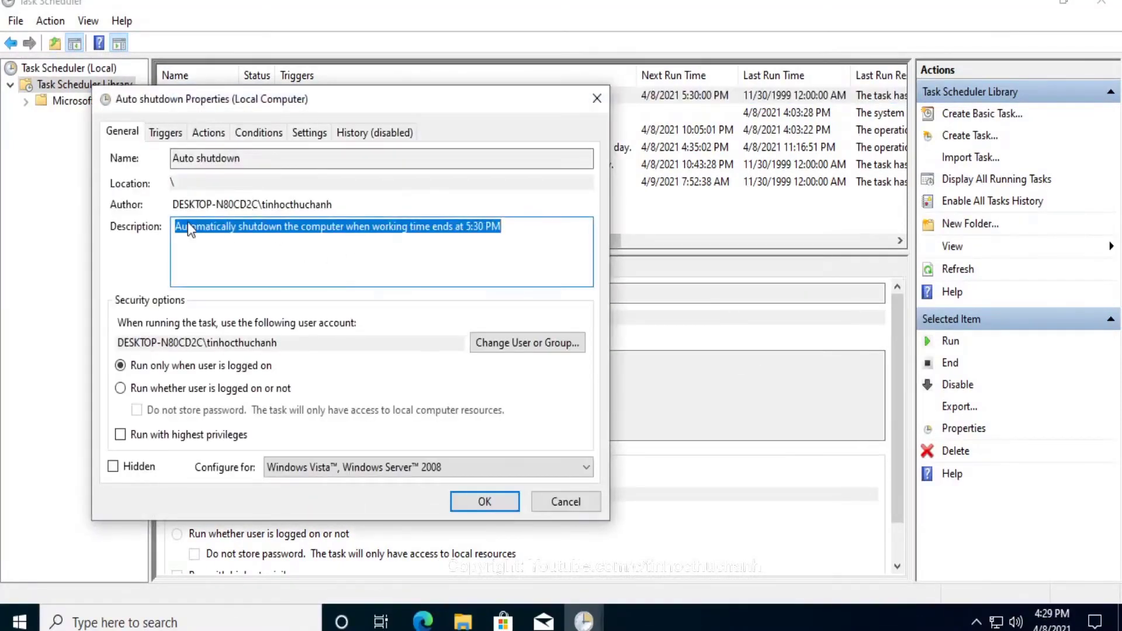
left_click(206, 134)
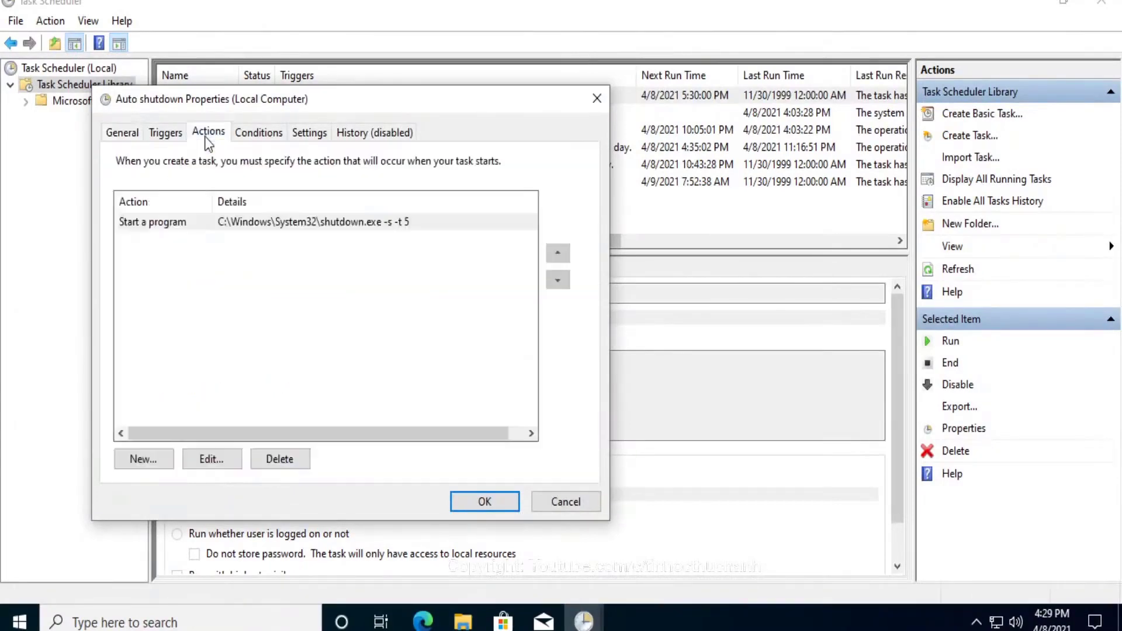
left_click(359, 228)
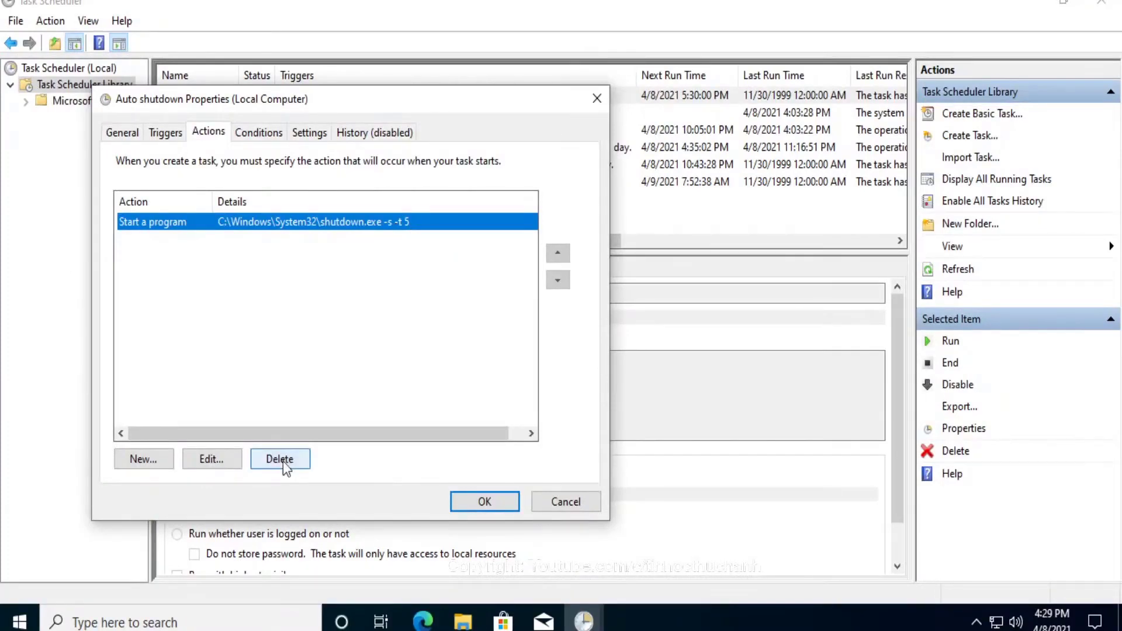
Set the Auto shutdown task's daily trigger to start at 4:30 PM and save the task properties
left_click(166, 132)
left_click(270, 228)
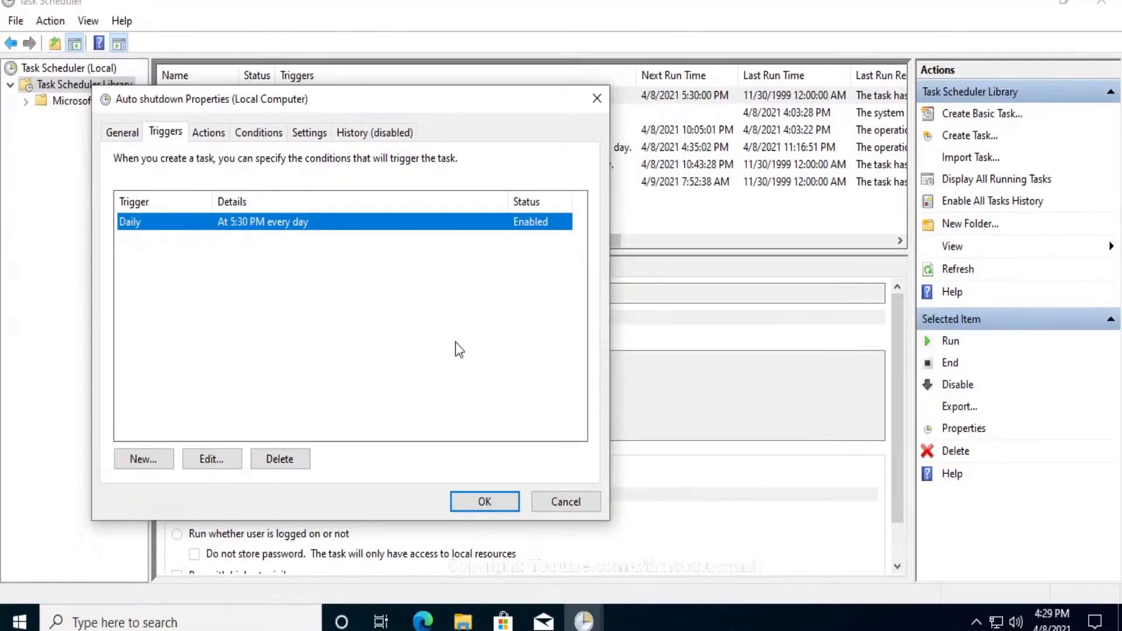
mouse_move(1046, 625)
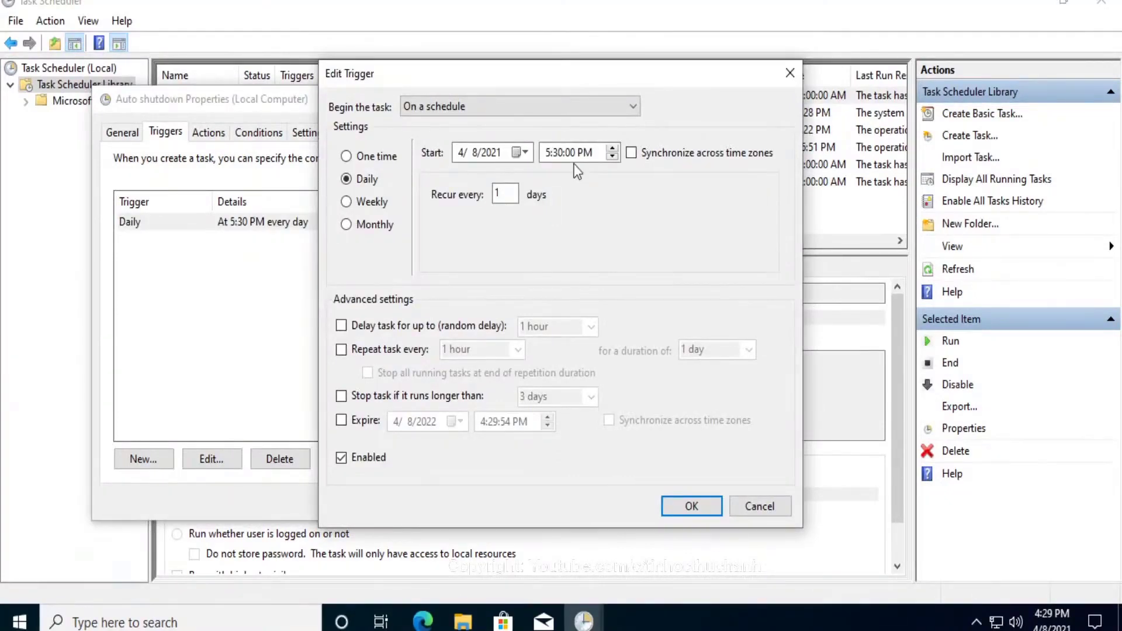
key("Tab")
left_click(688, 507)
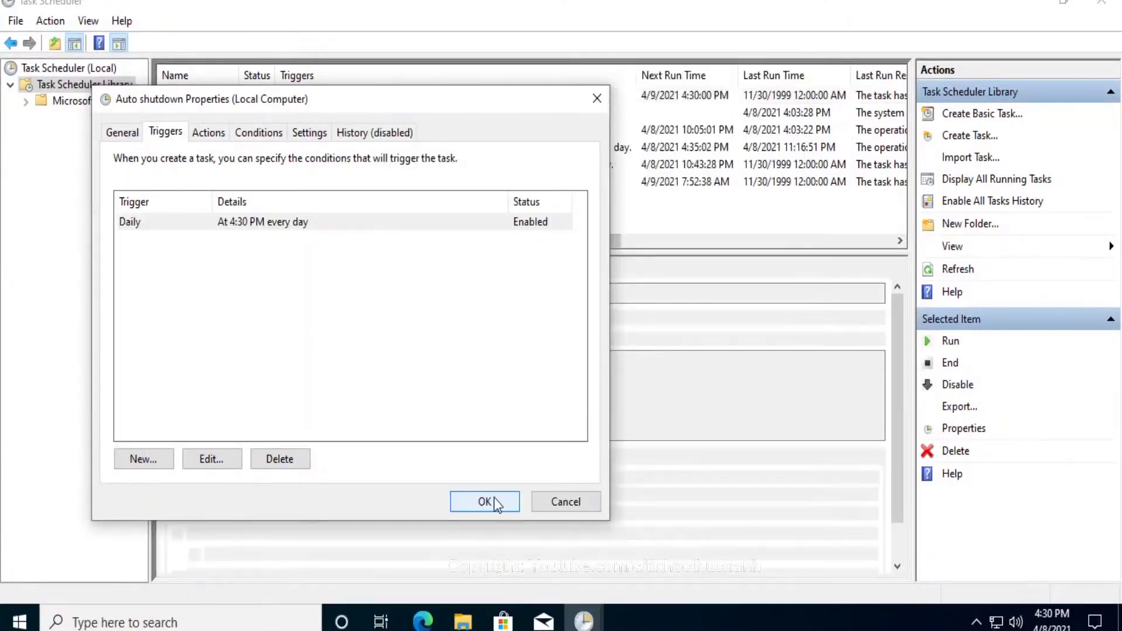
left_click(493, 498)
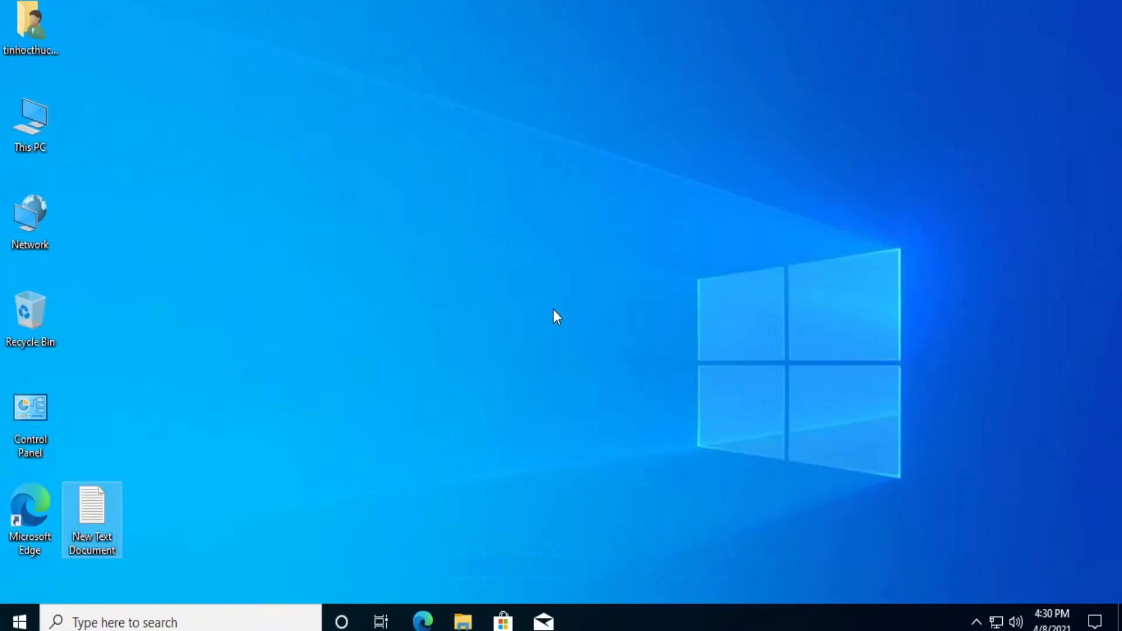
right_click(553, 310)
left_click(590, 364)
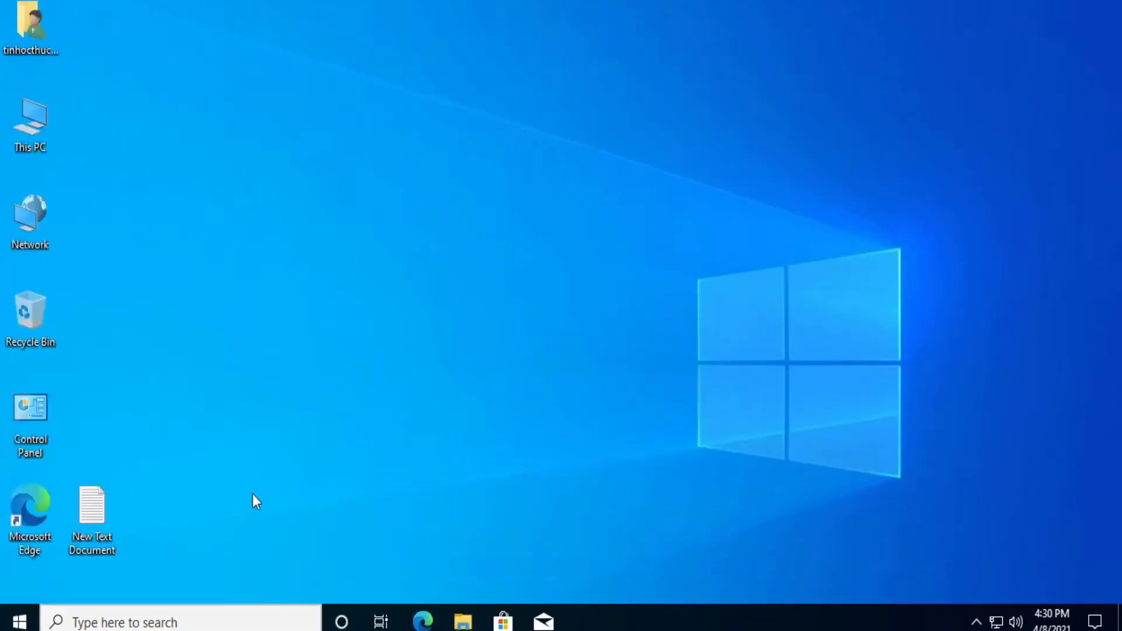
Find and reopen Task Scheduler through Windows search and list the tasks in the Task Scheduler Library
left_click(155, 620)
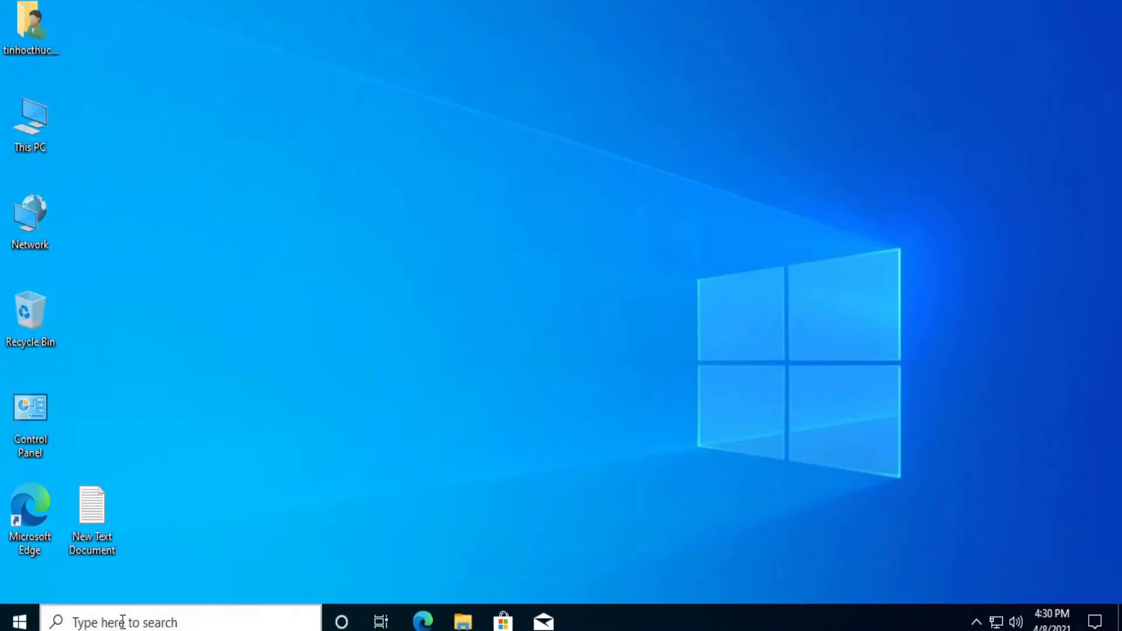
type("t")
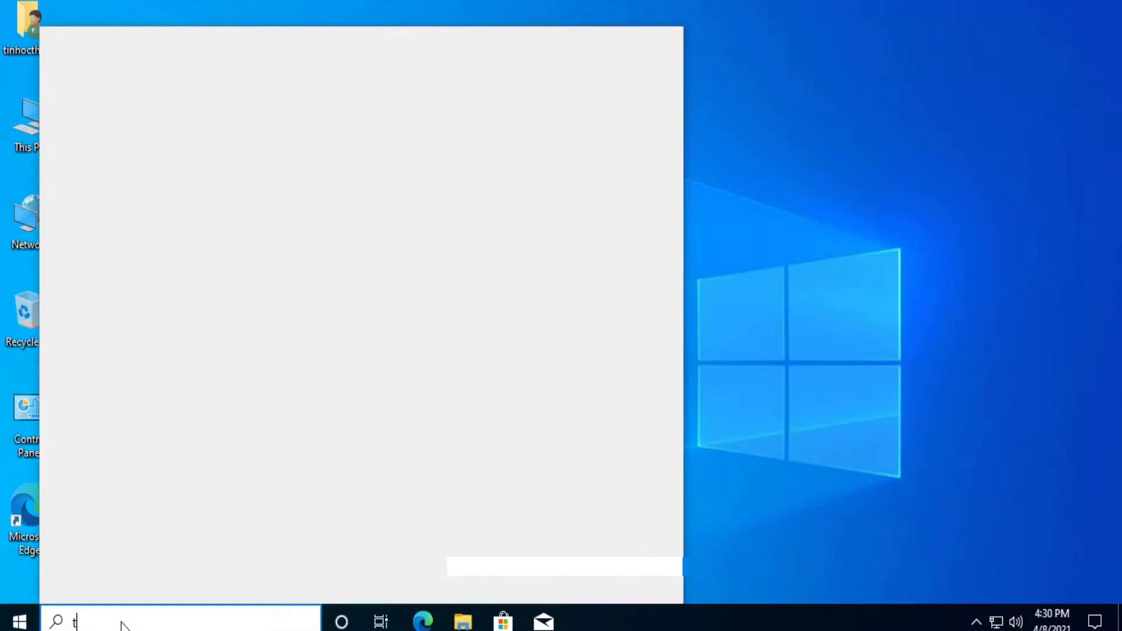
type("as")
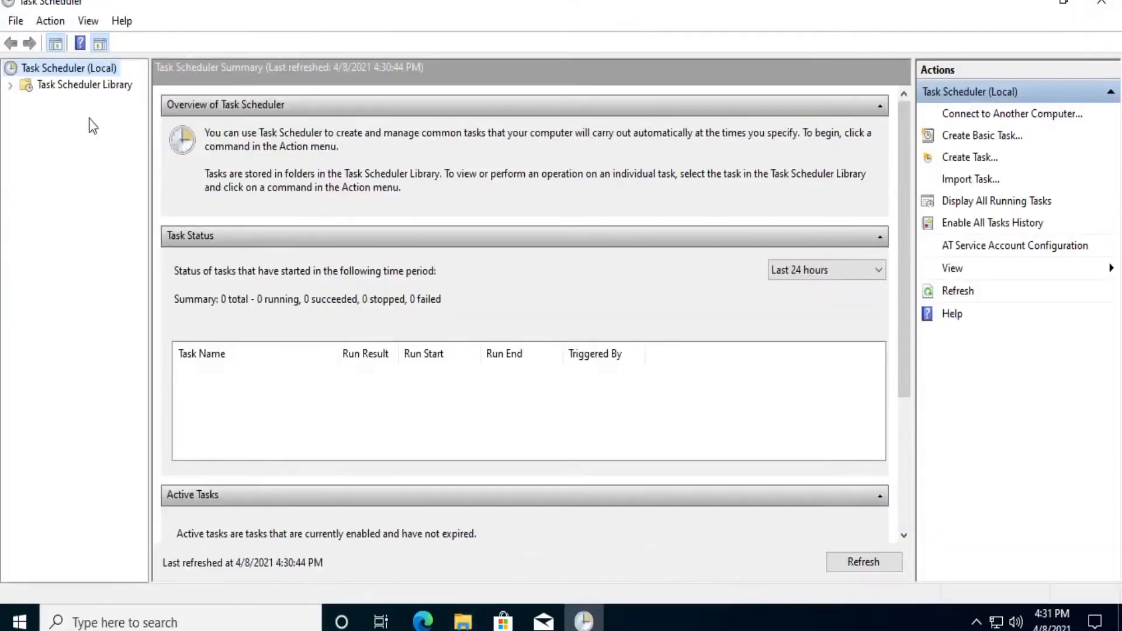
left_click(10, 85)
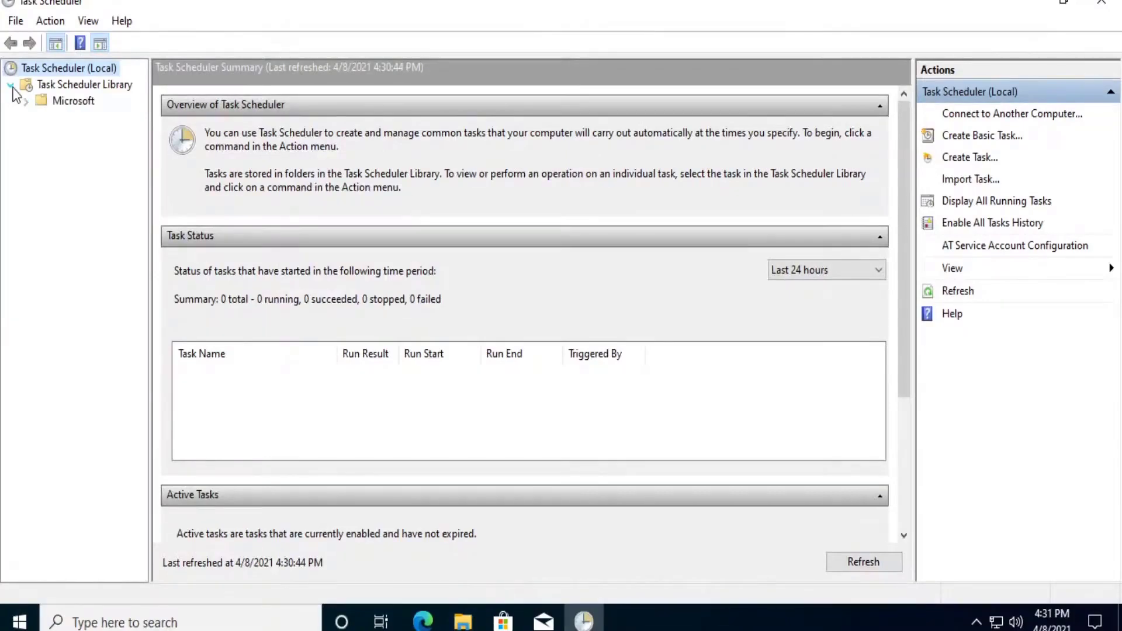
left_click(59, 86)
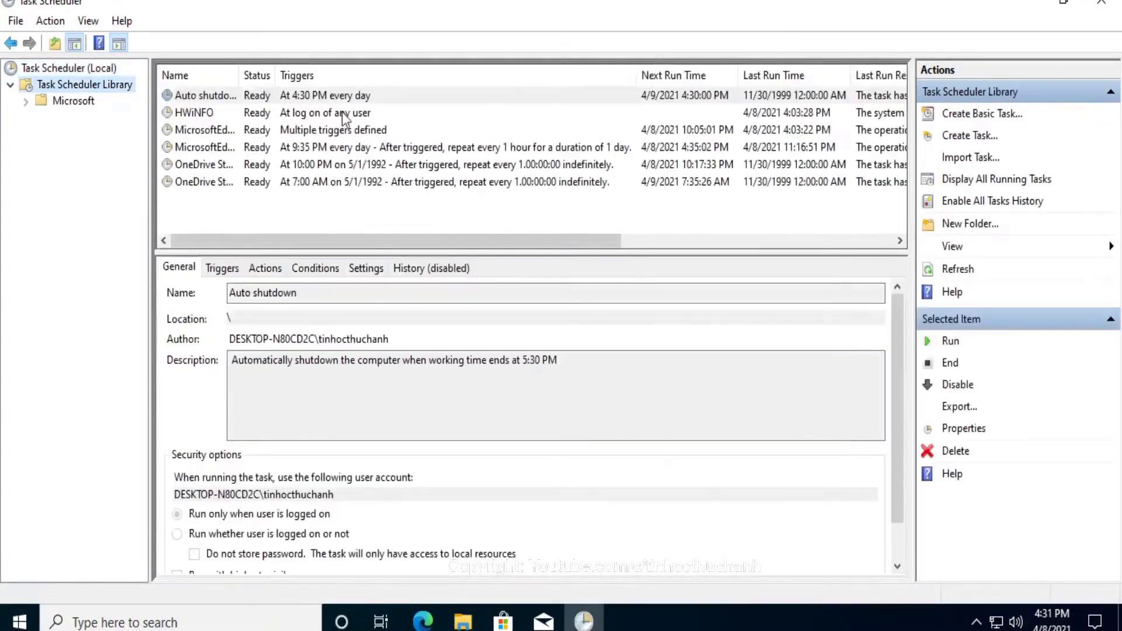
Open the Auto shutdown task's properties and review its action and its trigger
left_click(305, 94)
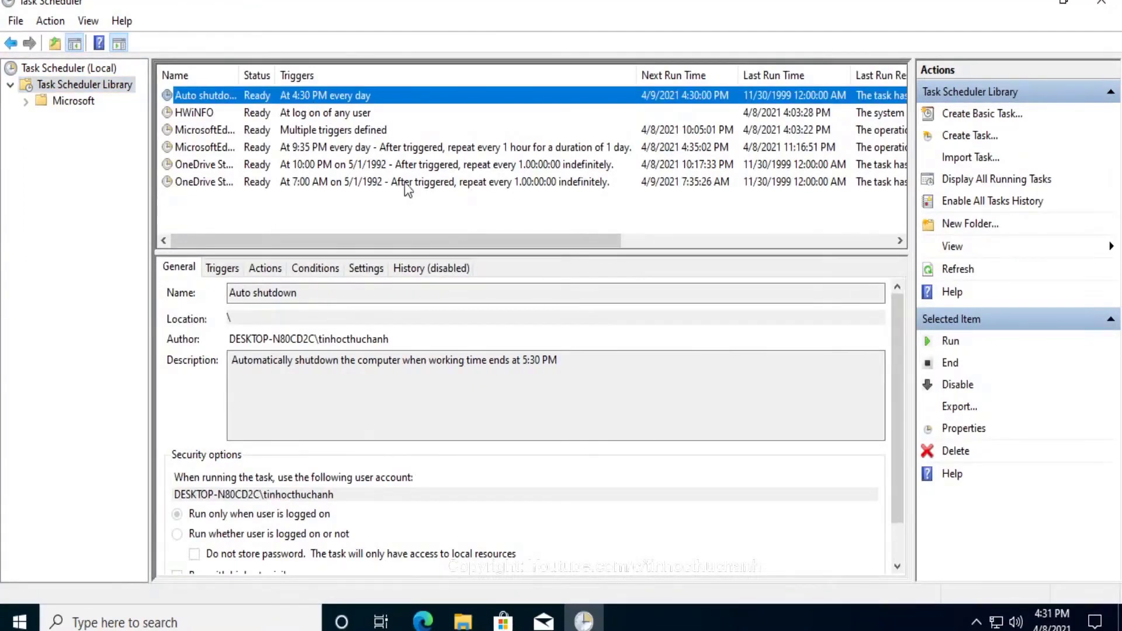
double_click(399, 96)
left_click(251, 180)
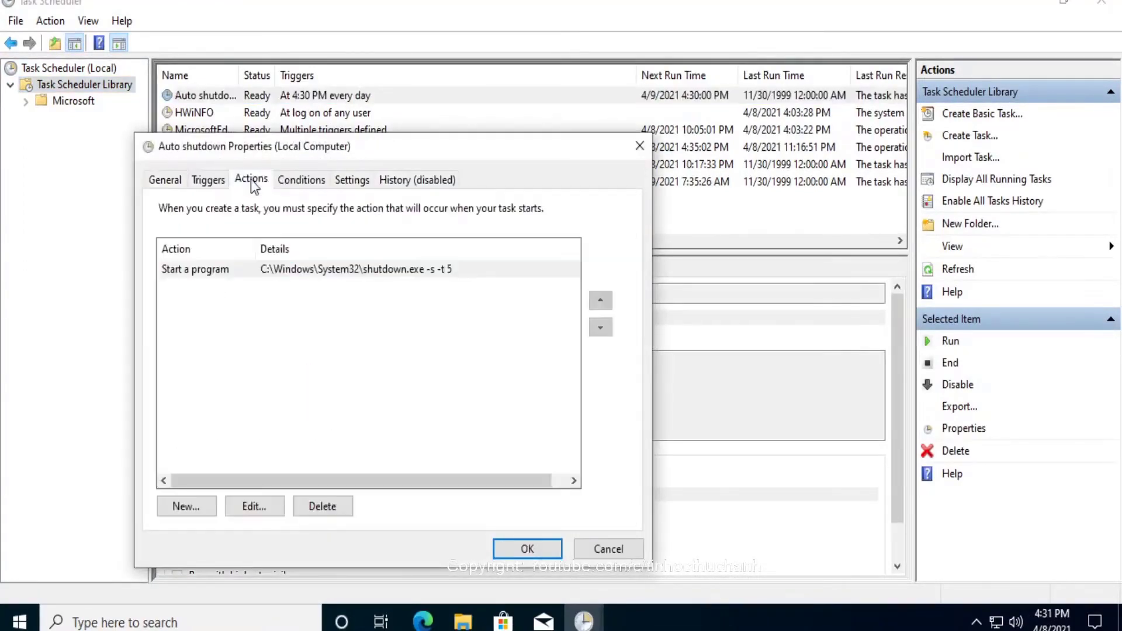
left_click(210, 180)
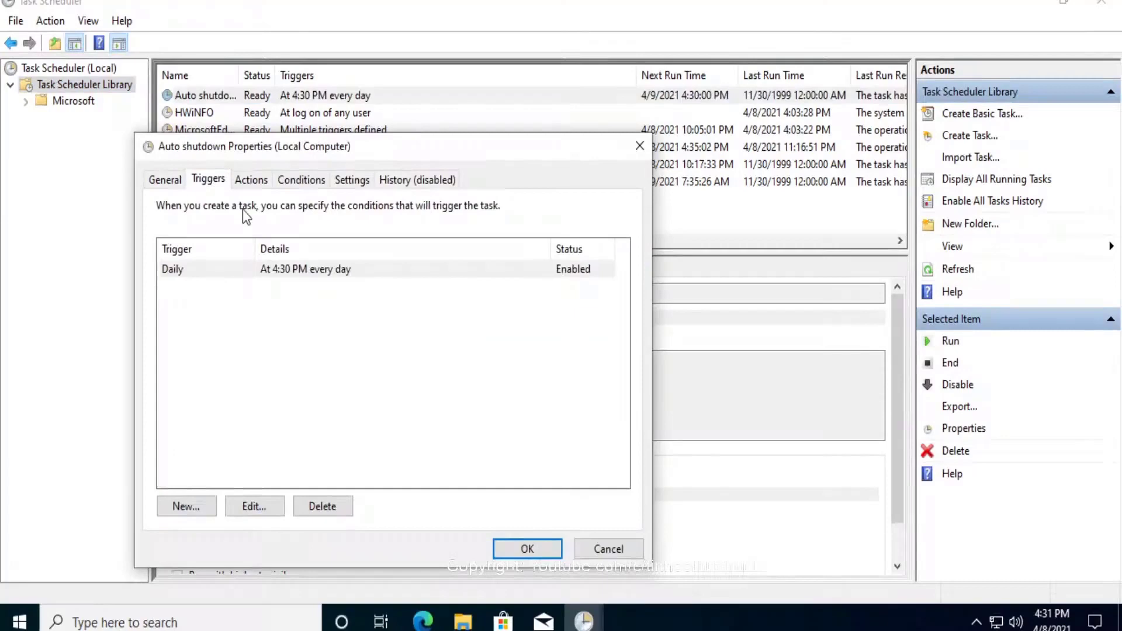
Set the daily trigger's start time to 4:33 PM, save the Auto shutdown task and close Task Scheduler
left_click(297, 268)
left_click(250, 508)
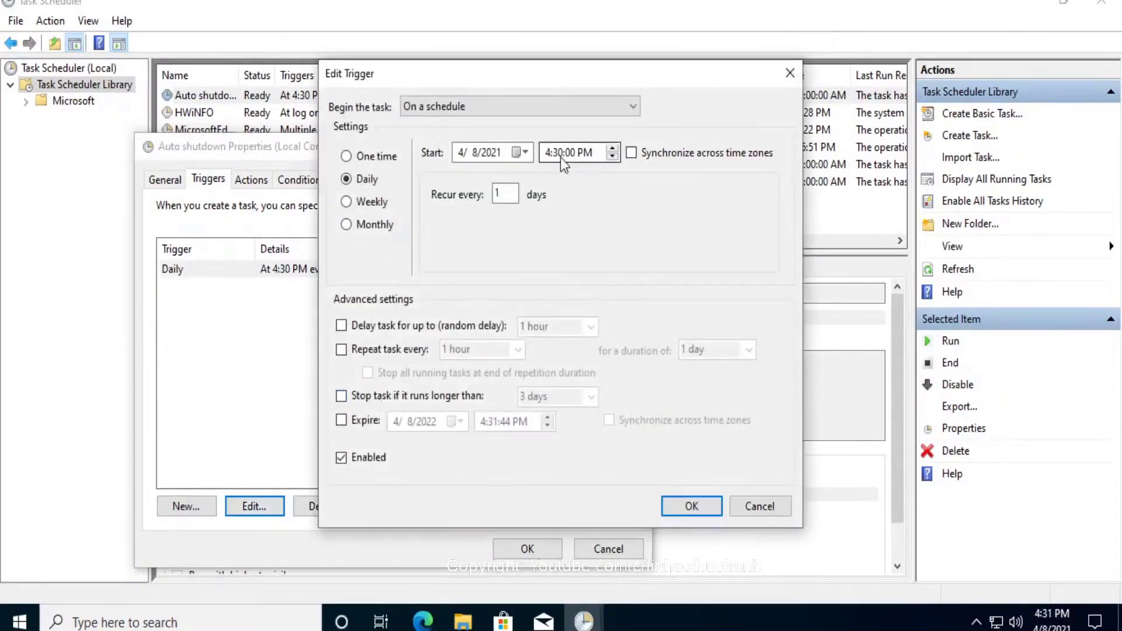
left_click(558, 153)
mouse_move(1049, 624)
left_click(613, 149)
left_click(613, 148)
left_click(690, 508)
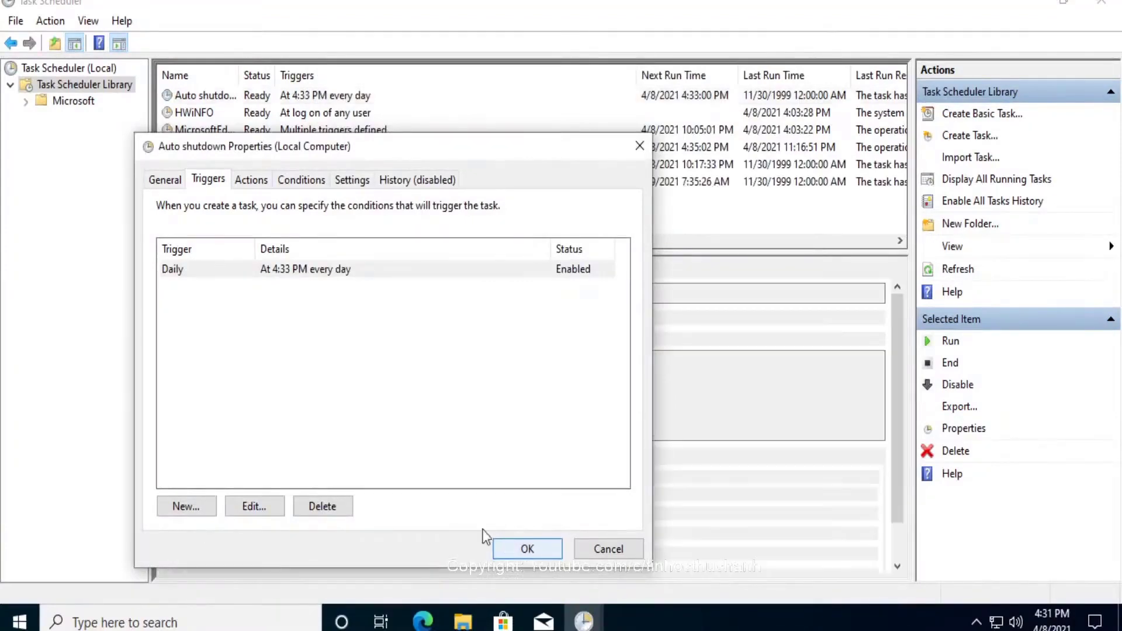
left_click(500, 545)
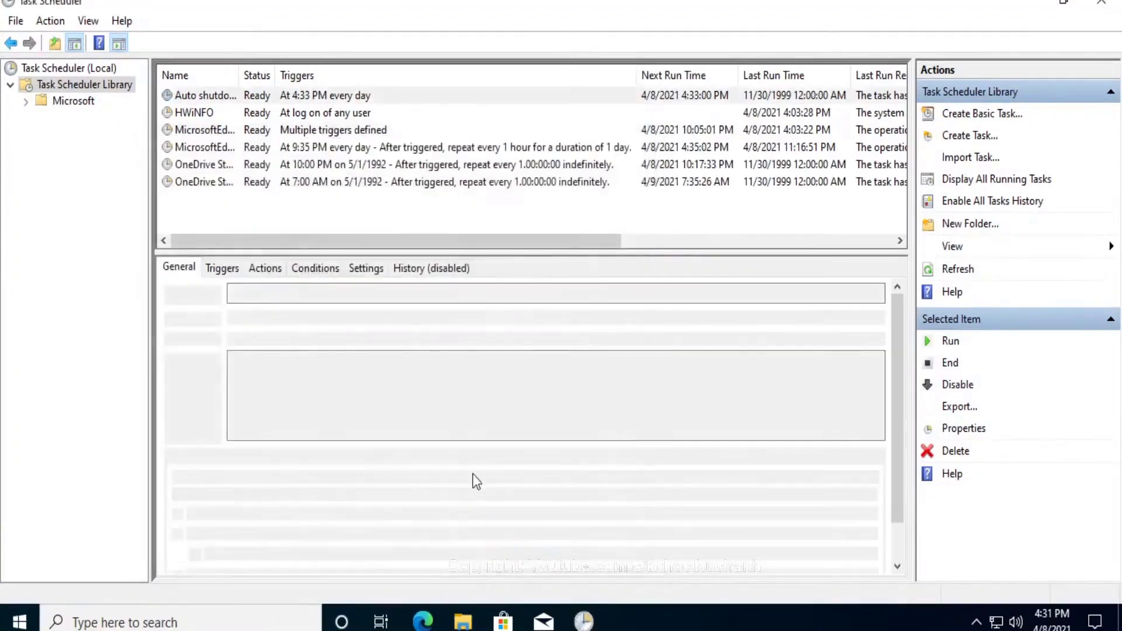
left_click(1097, 8)
right_click(454, 265)
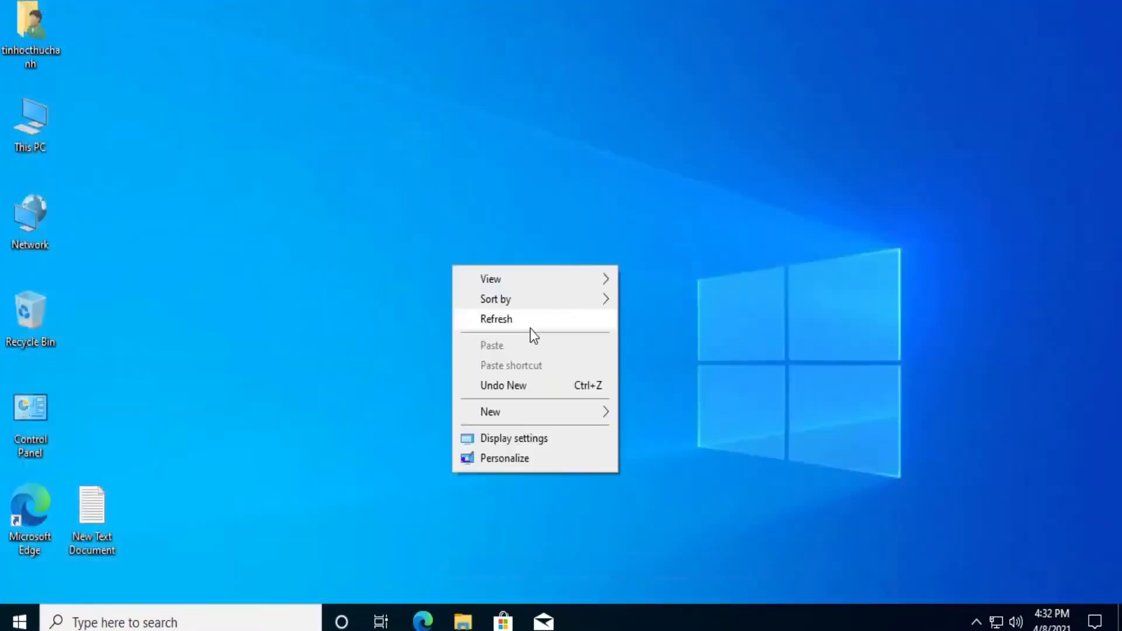
left_click(529, 325)
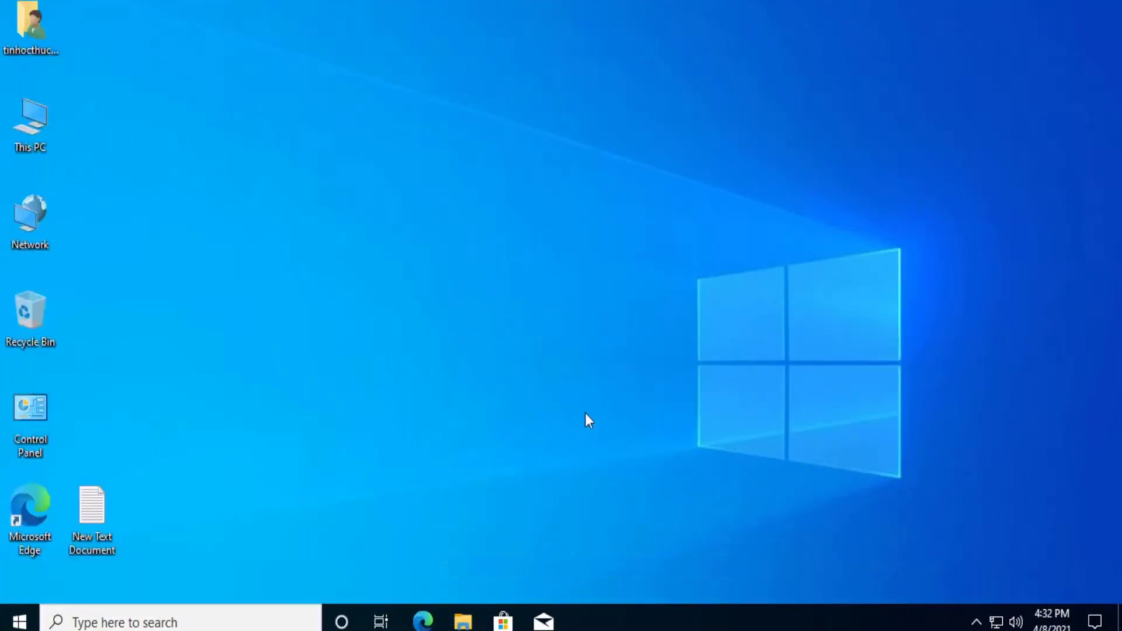
mouse_move(1056, 623)
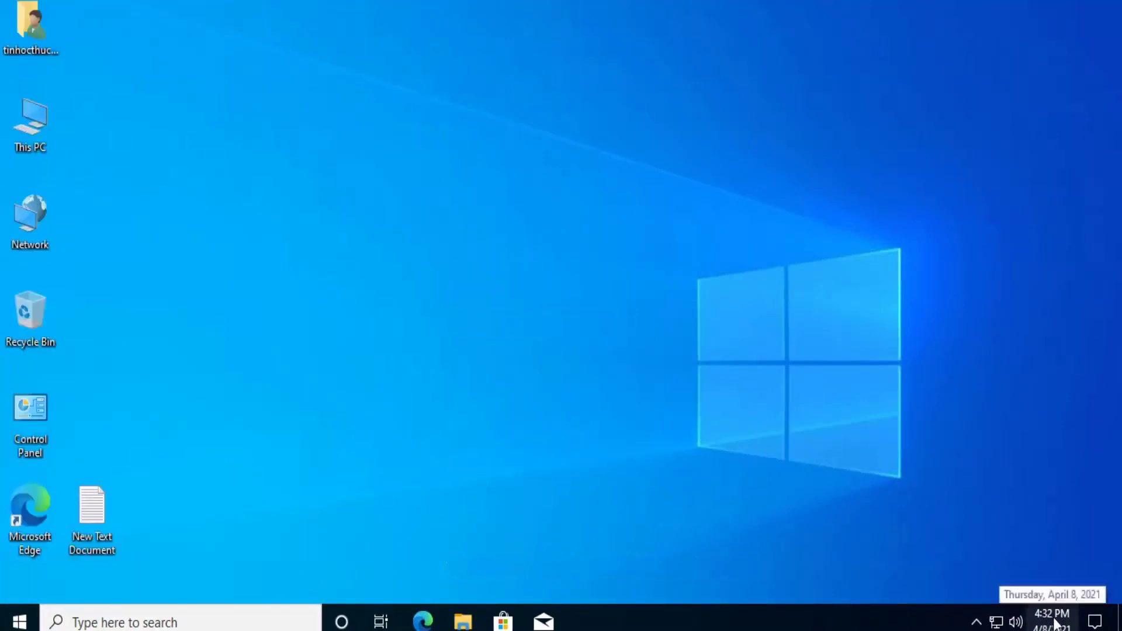